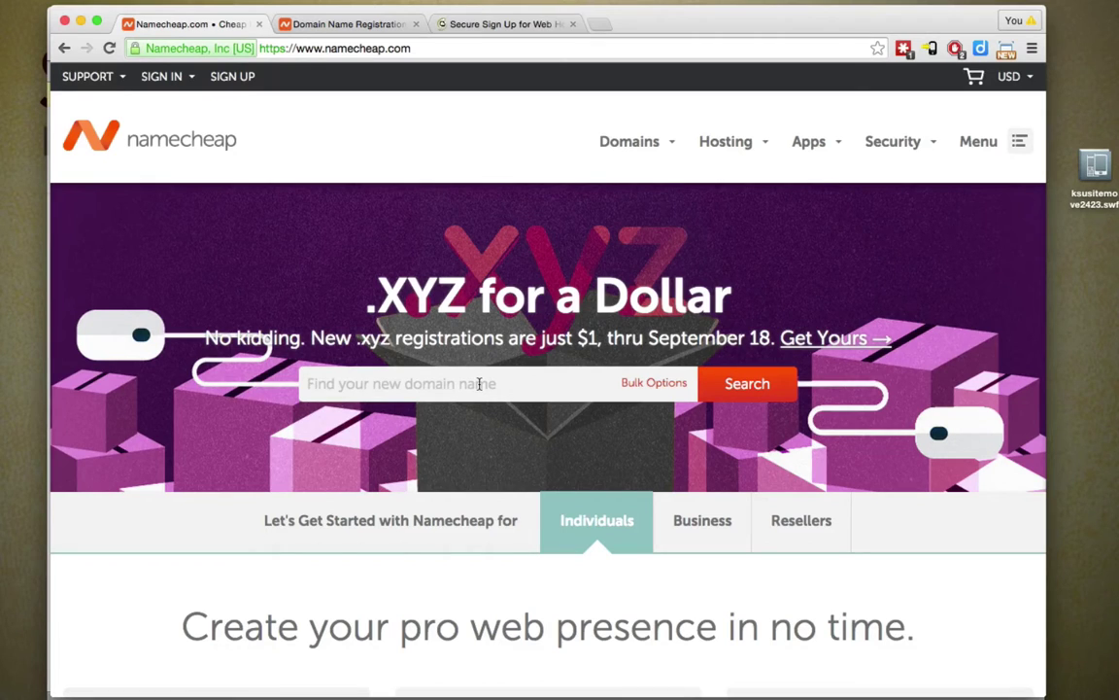
Compare the registration offers for art-spirational.com on Namecheap and SiteGround
left_click(316, 25)
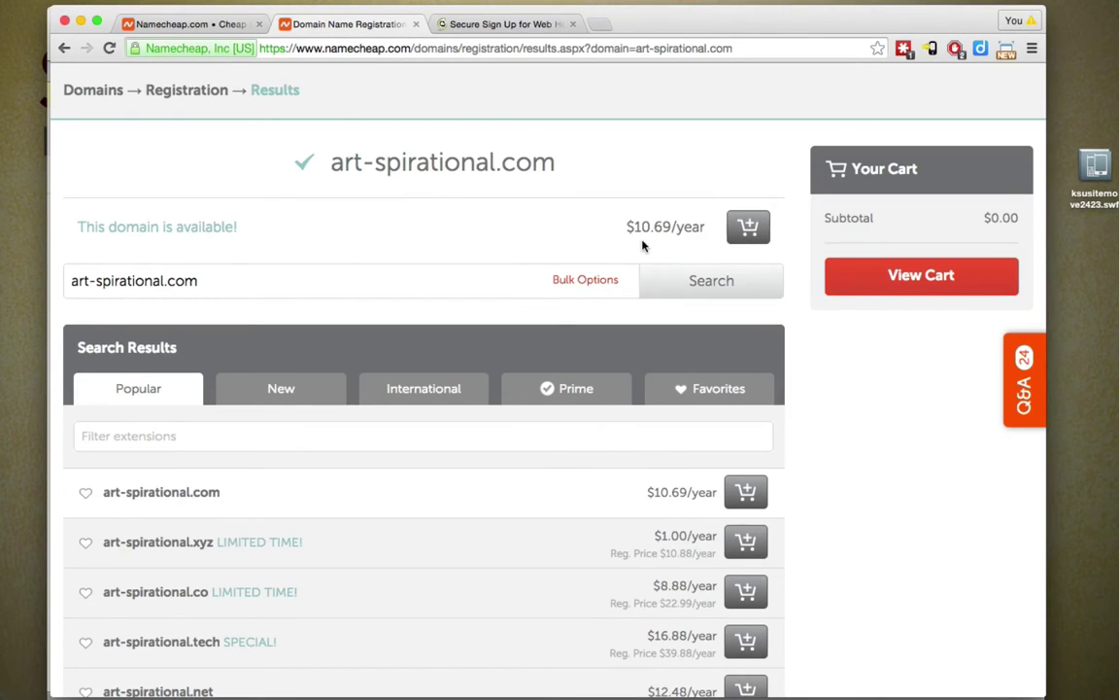
left_click(445, 24)
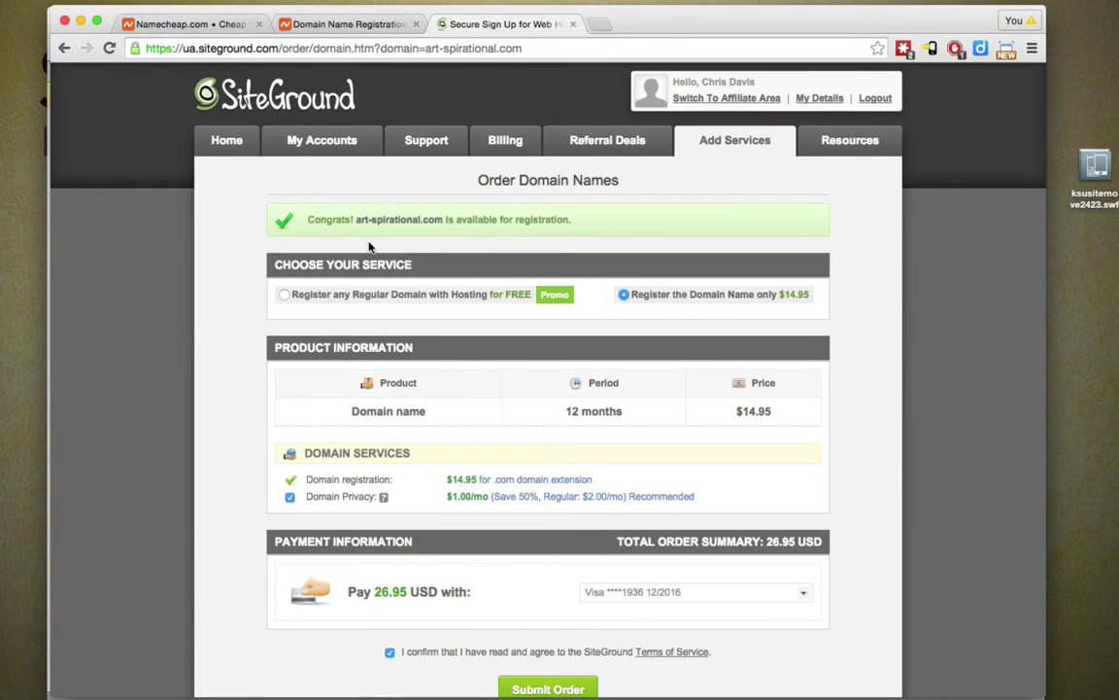
left_click_drag(355, 220, 444, 220)
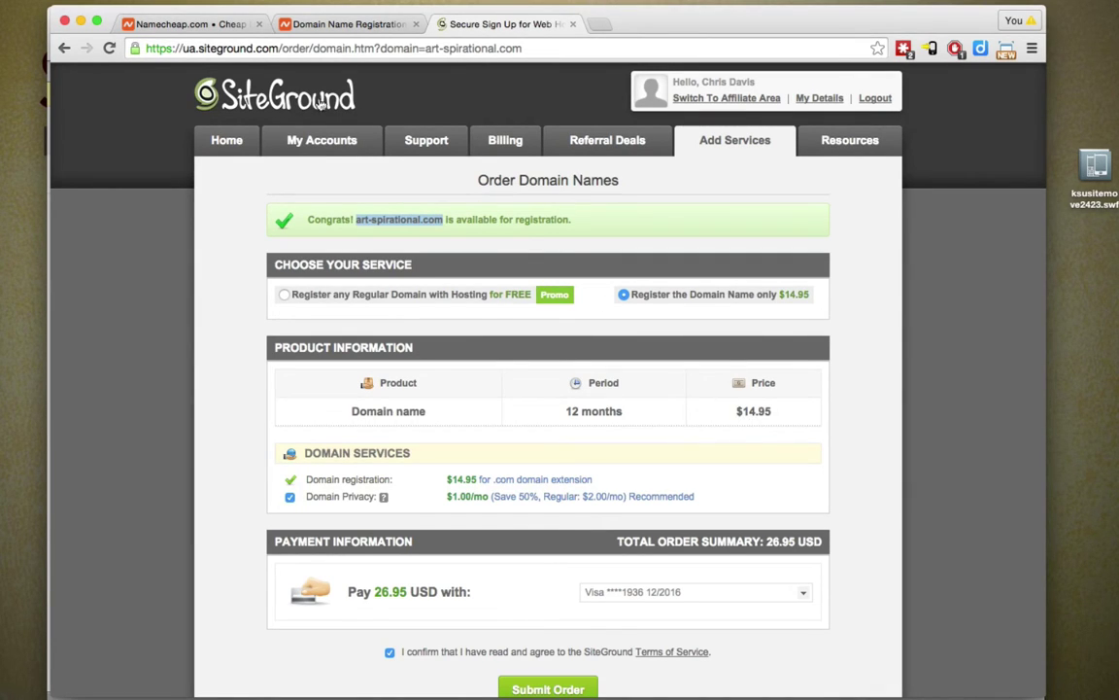
left_click(221, 30)
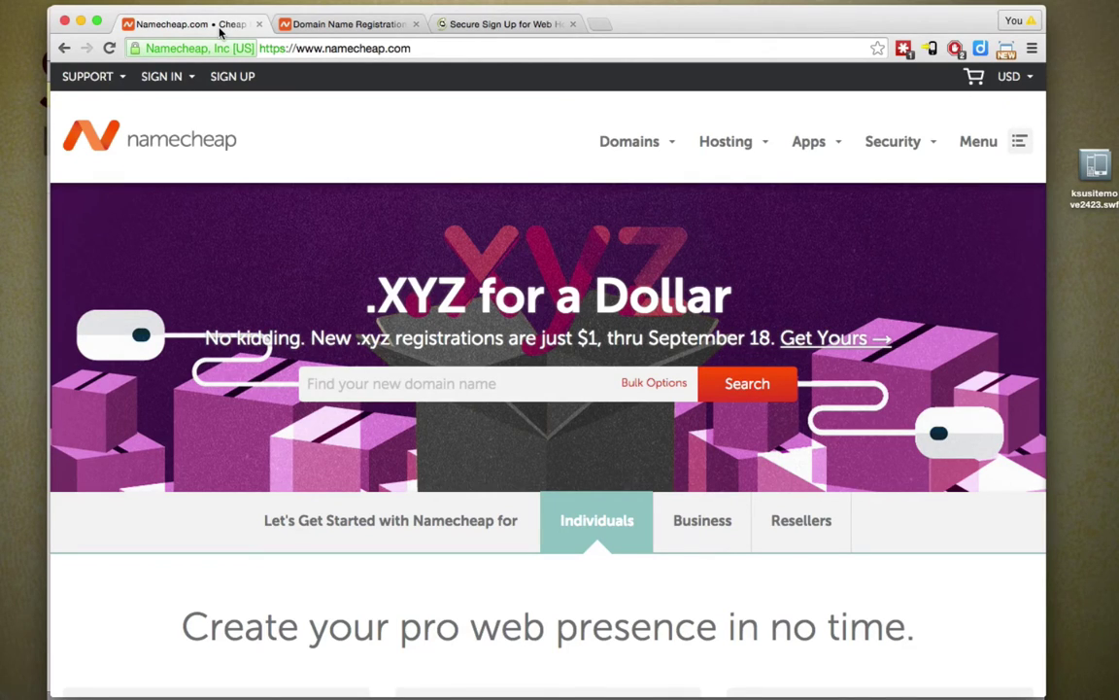
Add art-spirational.com from the Namecheap search results to the cart and view the shopping cart
left_click(303, 31)
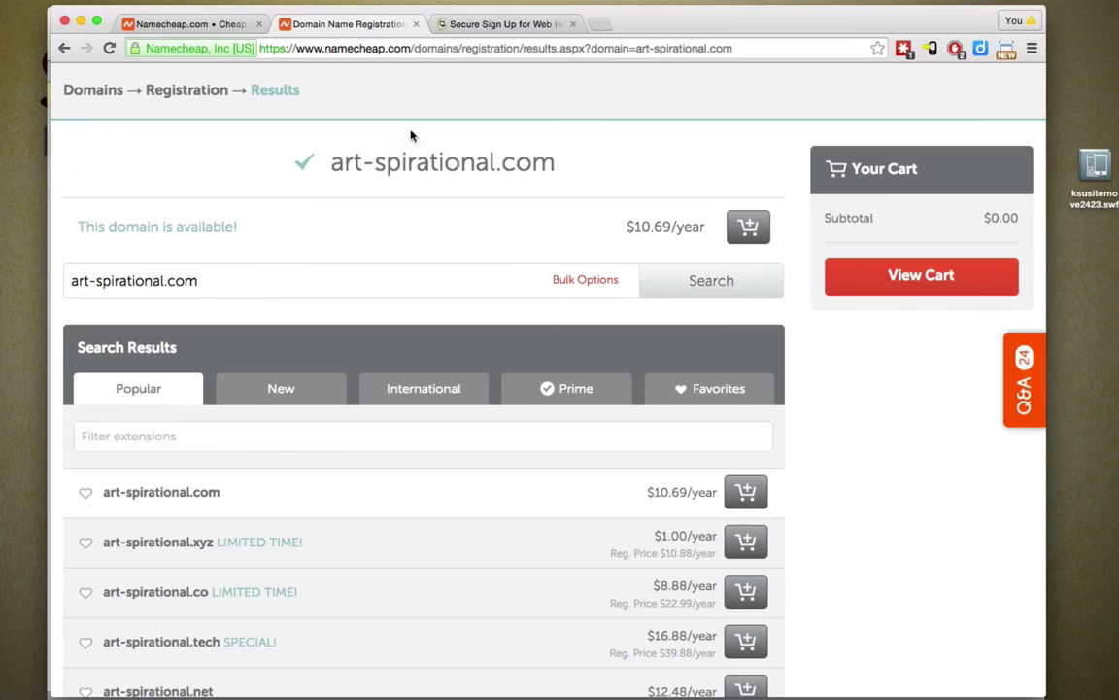
left_click(749, 228)
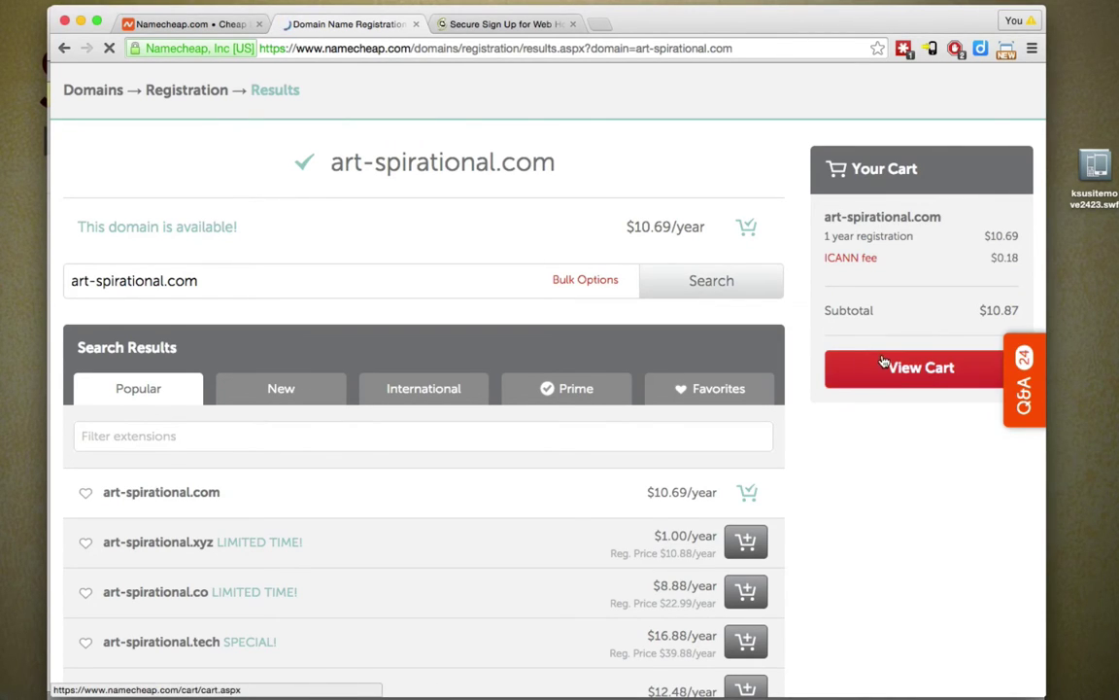
left_click(860, 377)
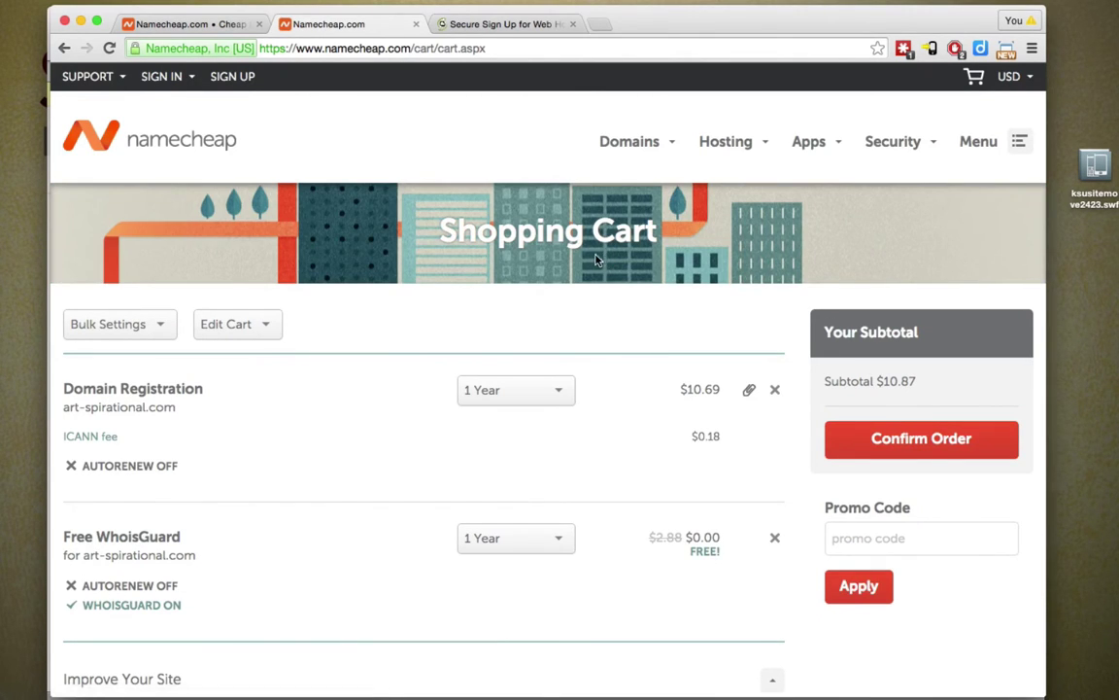
Sign in to the Namecheap account with the saved credentials and open the domain registration page
left_click(162, 75)
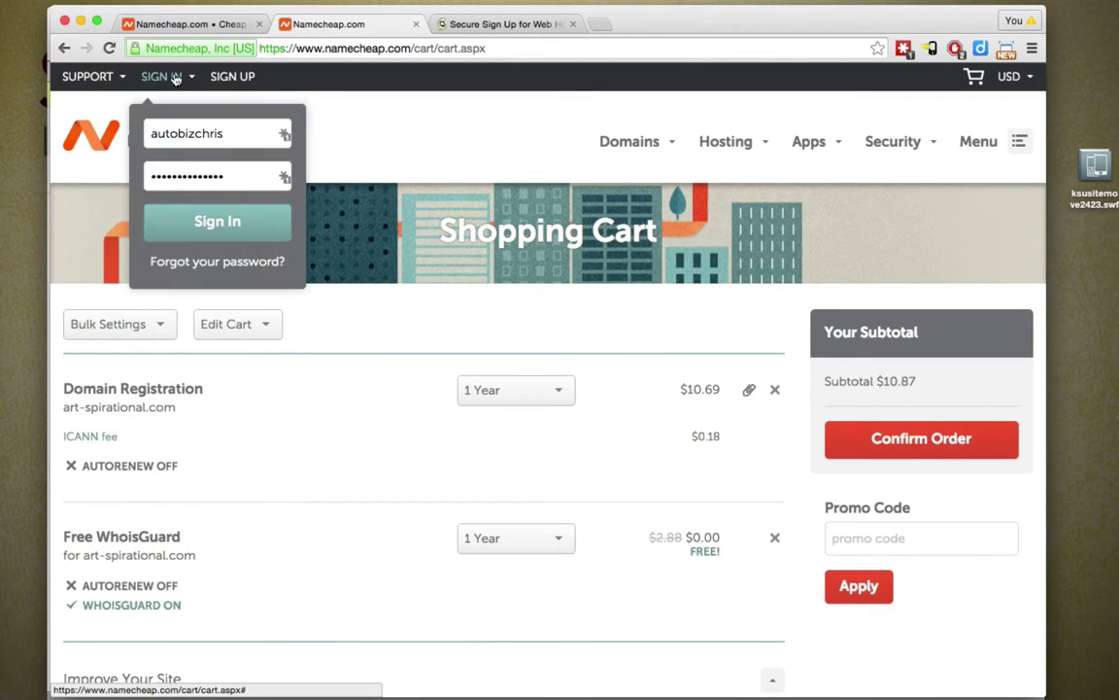
left_click(184, 223)
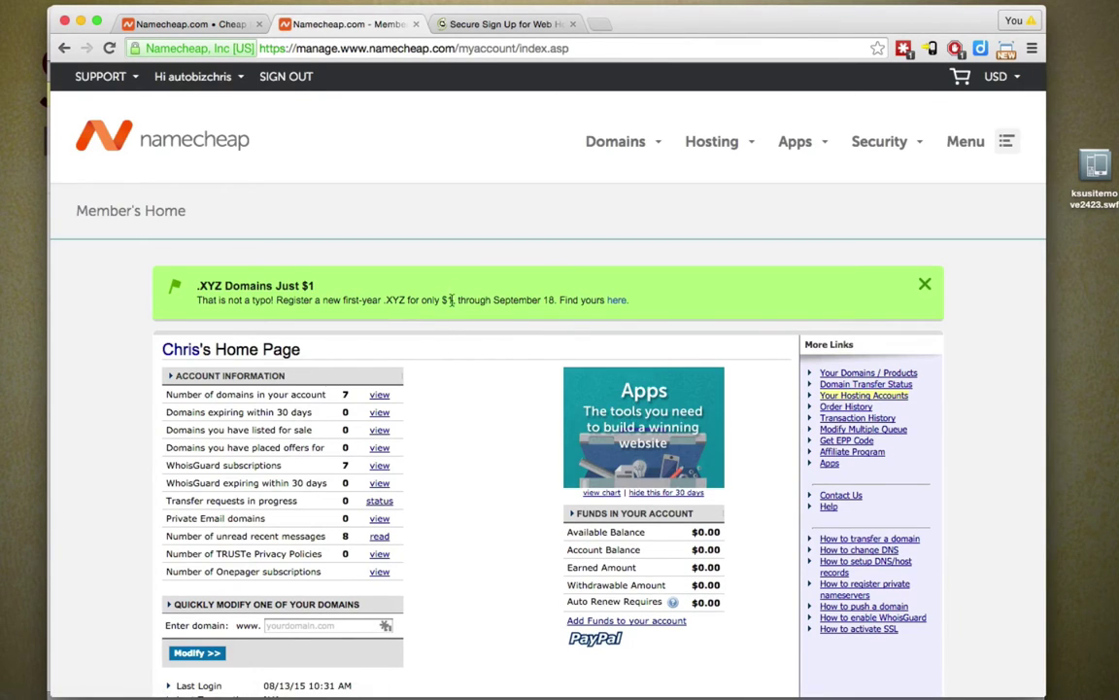
mouse_move(615, 146)
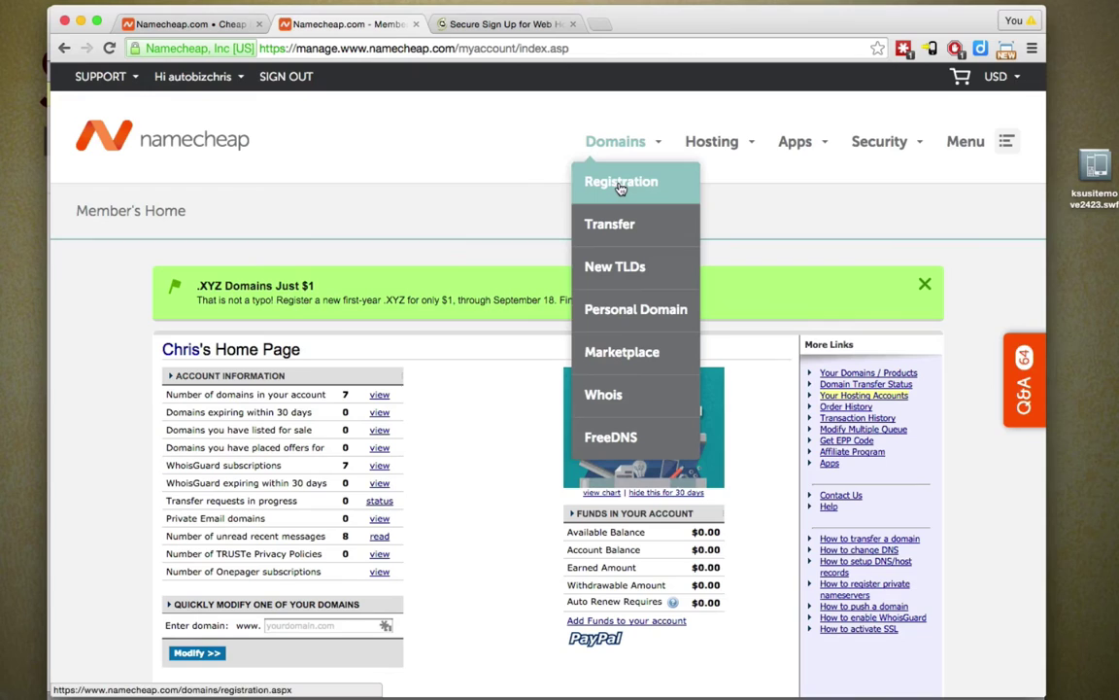
left_click(620, 183)
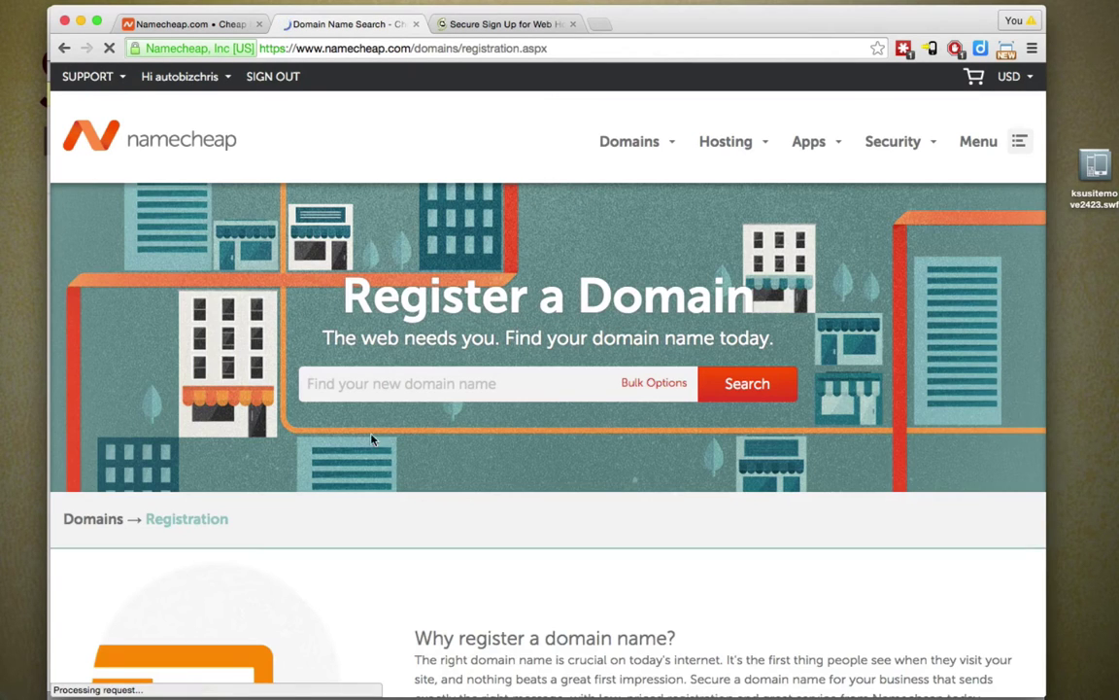
Search for the domain art-spirational.com and return to the shopping cart containing it
left_click(366, 384)
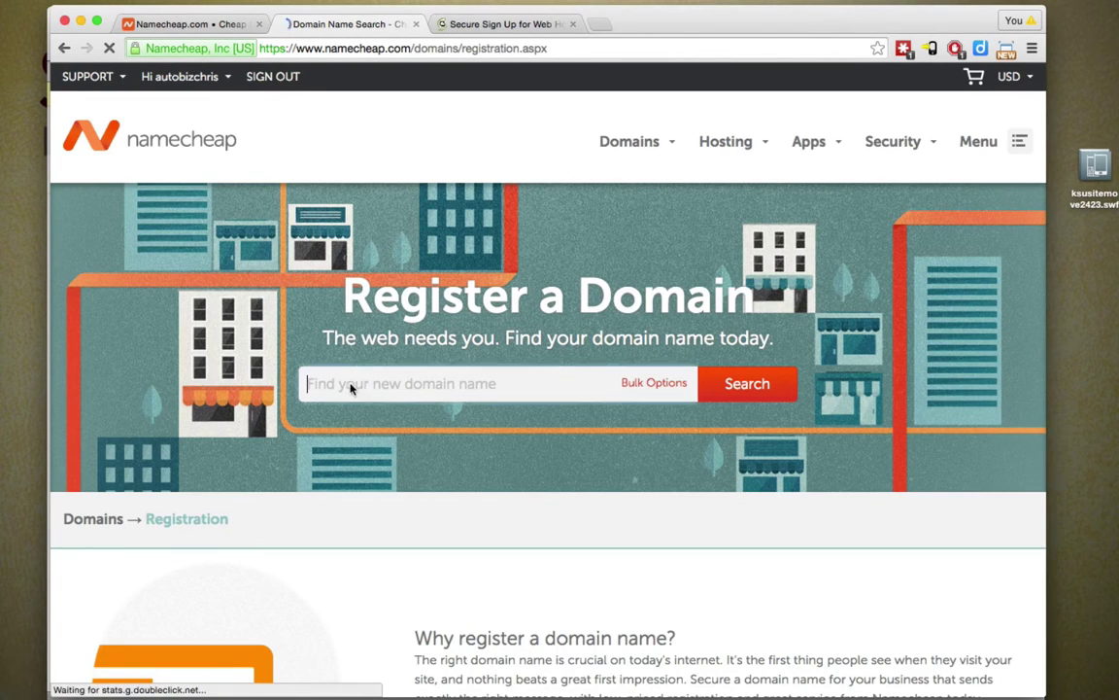
type("art-s")
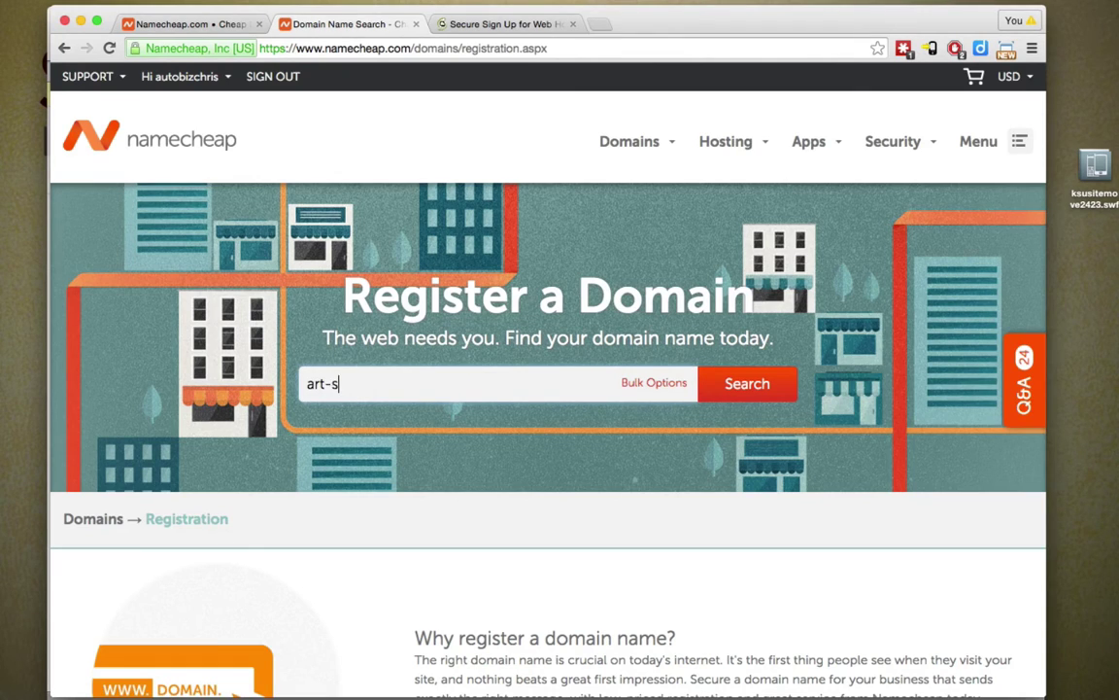
type("pirational.com")
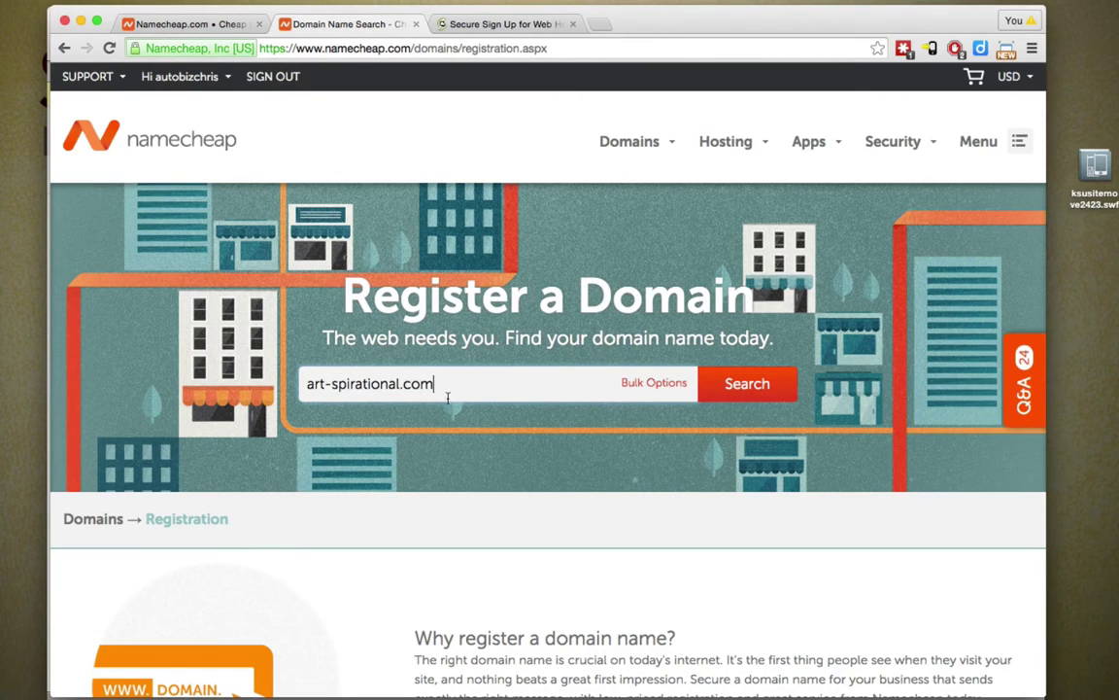
left_click(727, 390)
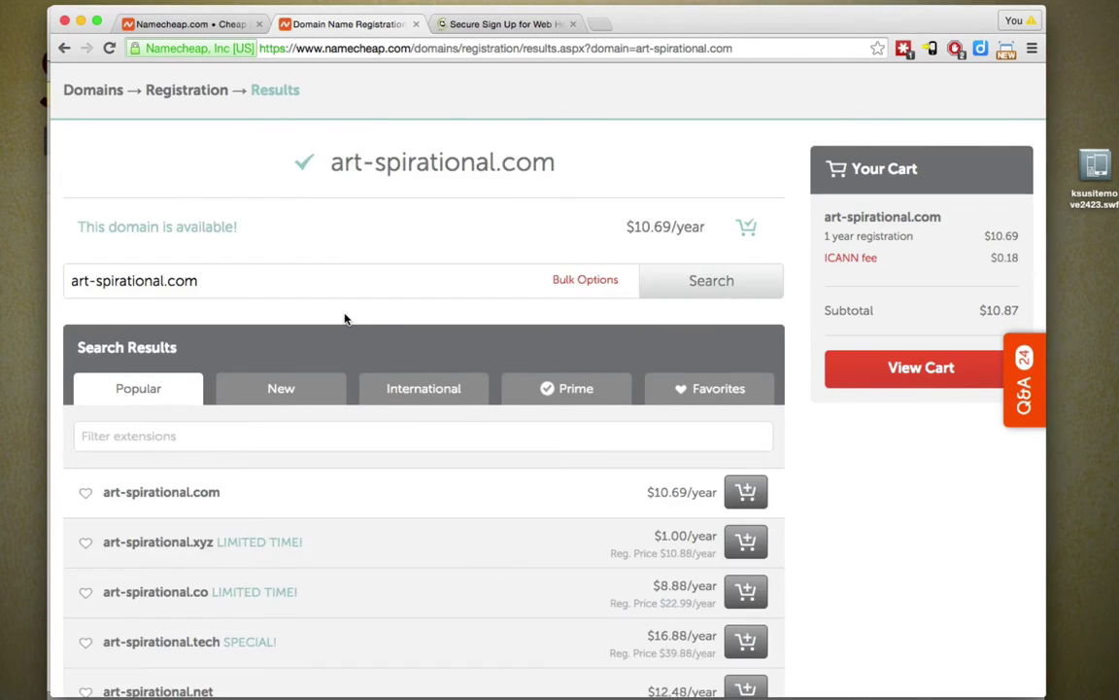
scroll(389, 442, "down", 2)
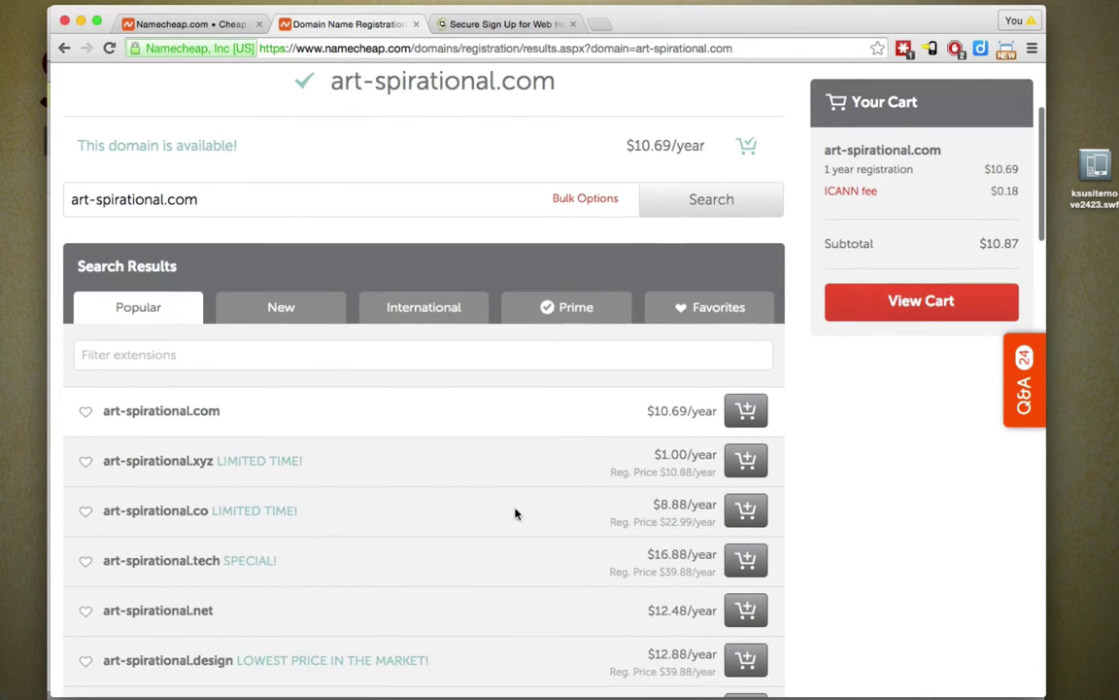
left_click(892, 307)
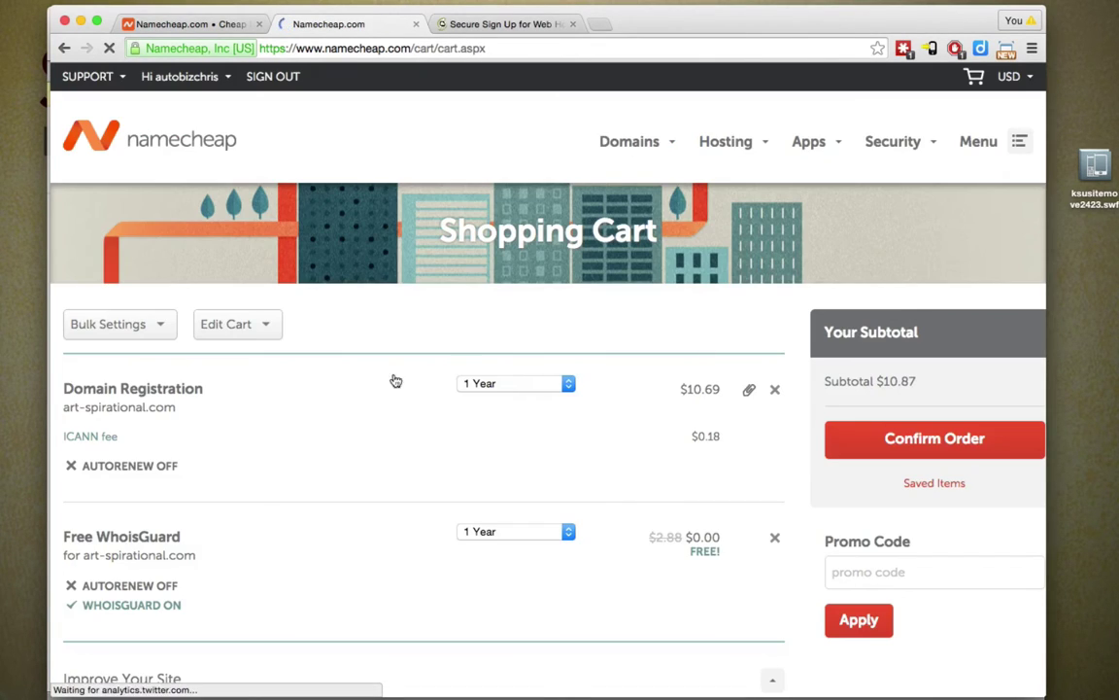
Set the art-spirational.com domain registration period to 3 years in the shopping cart
scroll(330, 389, "down", 1)
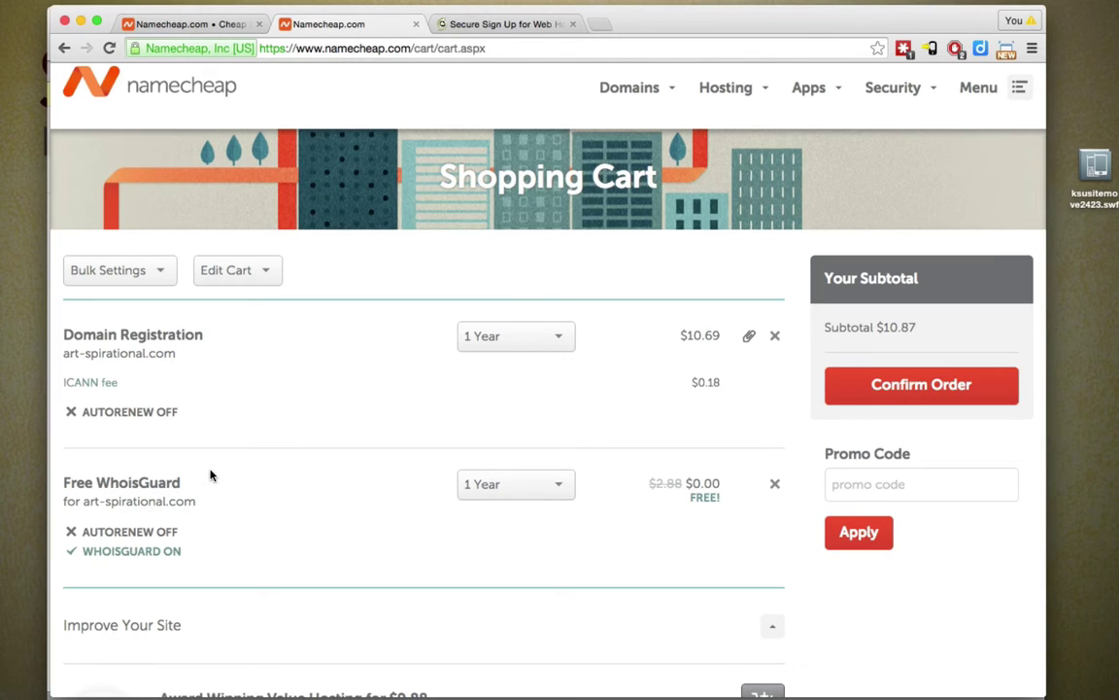
scroll(272, 413, "down", 1)
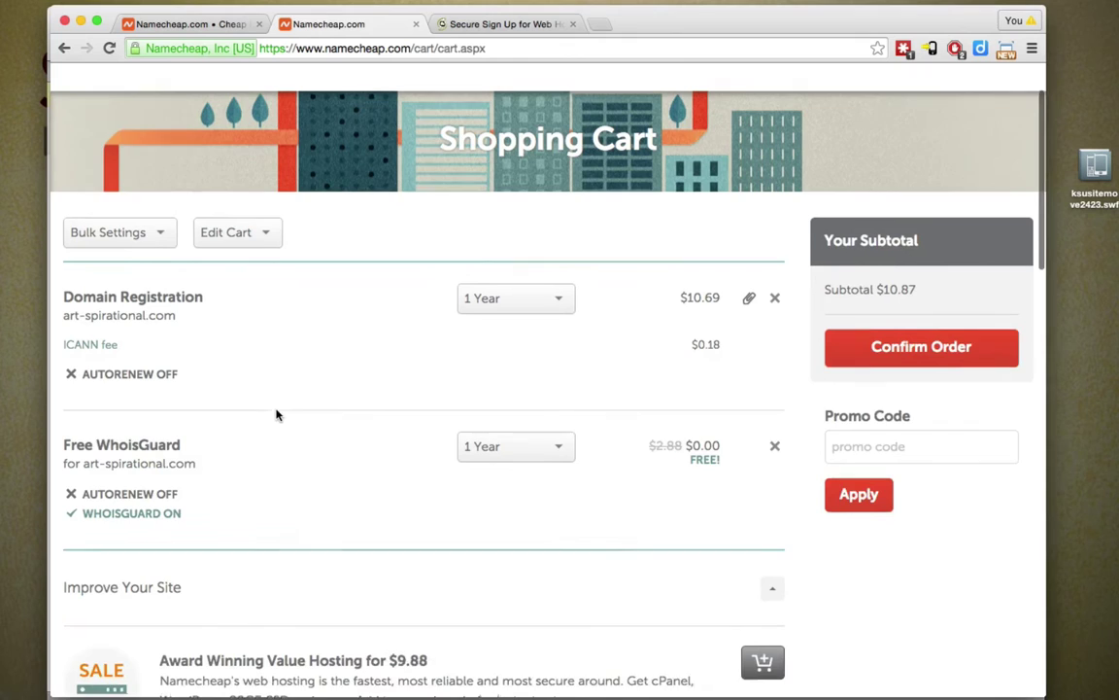
scroll(276, 415, "down", 3)
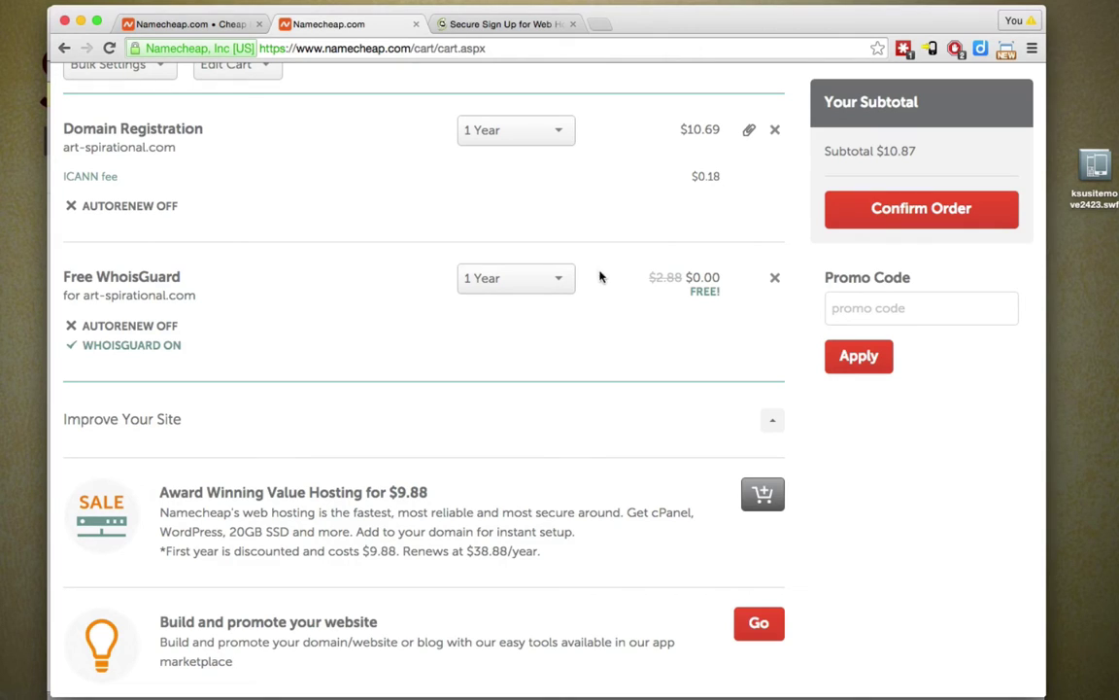
scroll(569, 271, "up", 2)
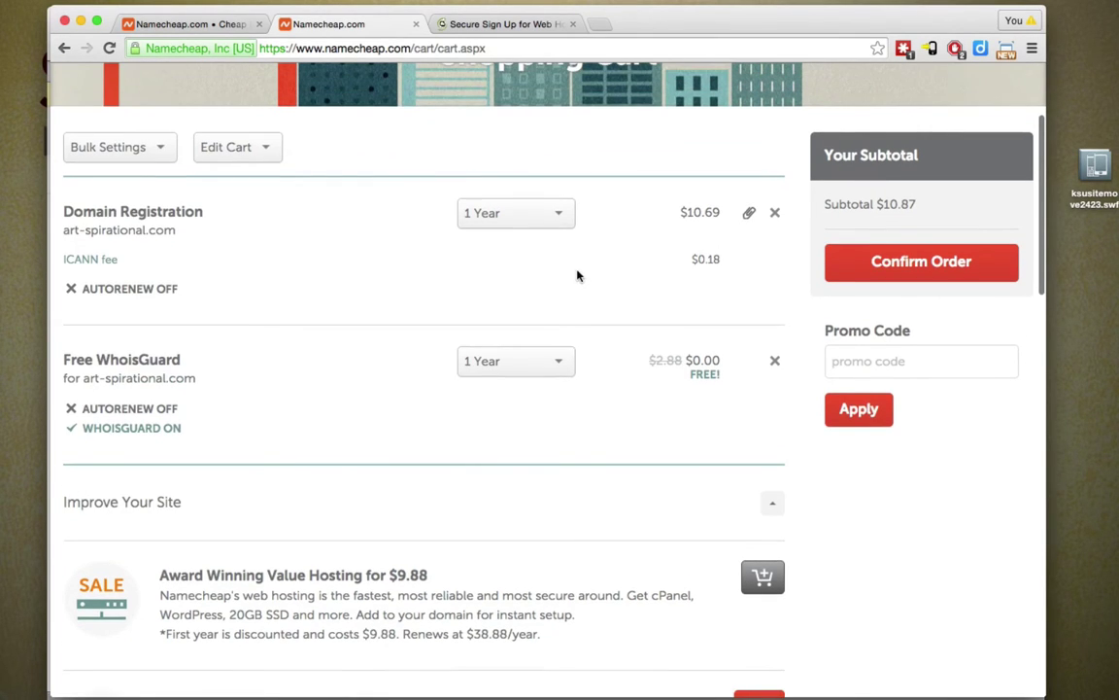
left_click(552, 225)
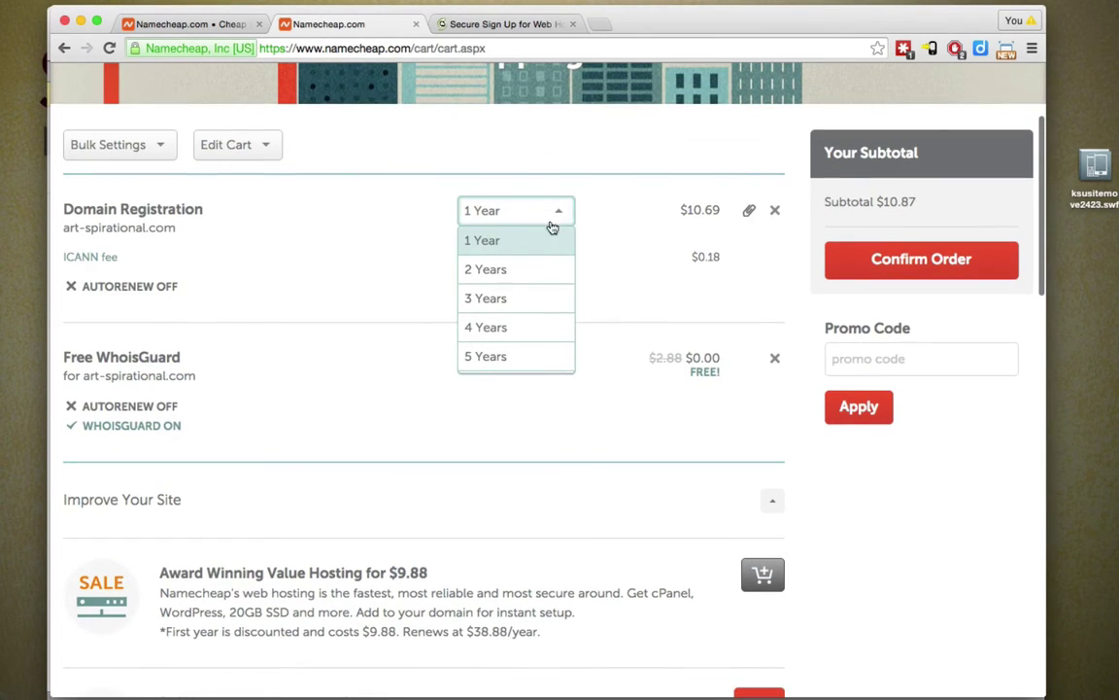
left_click(525, 296)
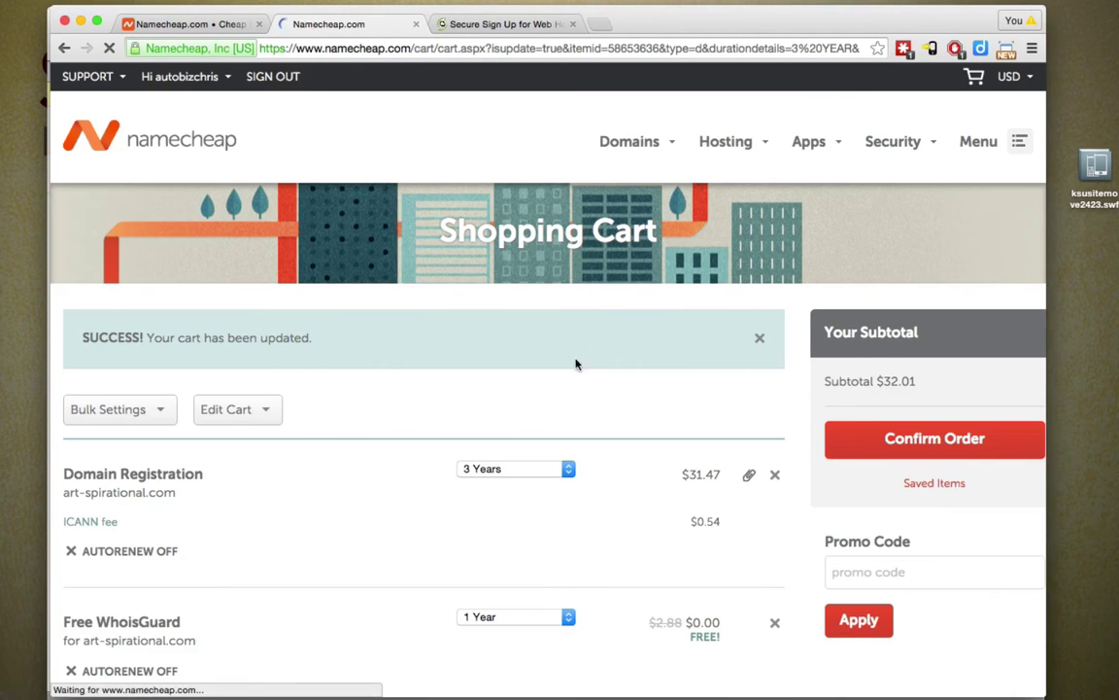
Confirm the domain order without adding any optional site services and review the payment method form
scroll(600, 382, "down", 5)
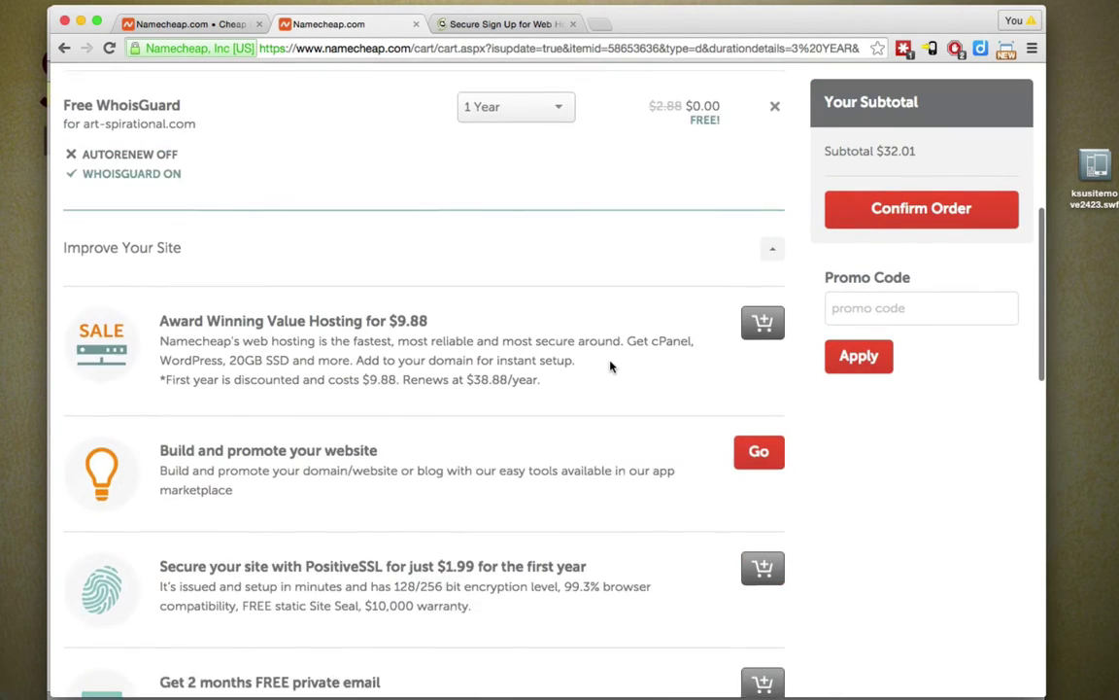
scroll(610, 367, "up", 5)
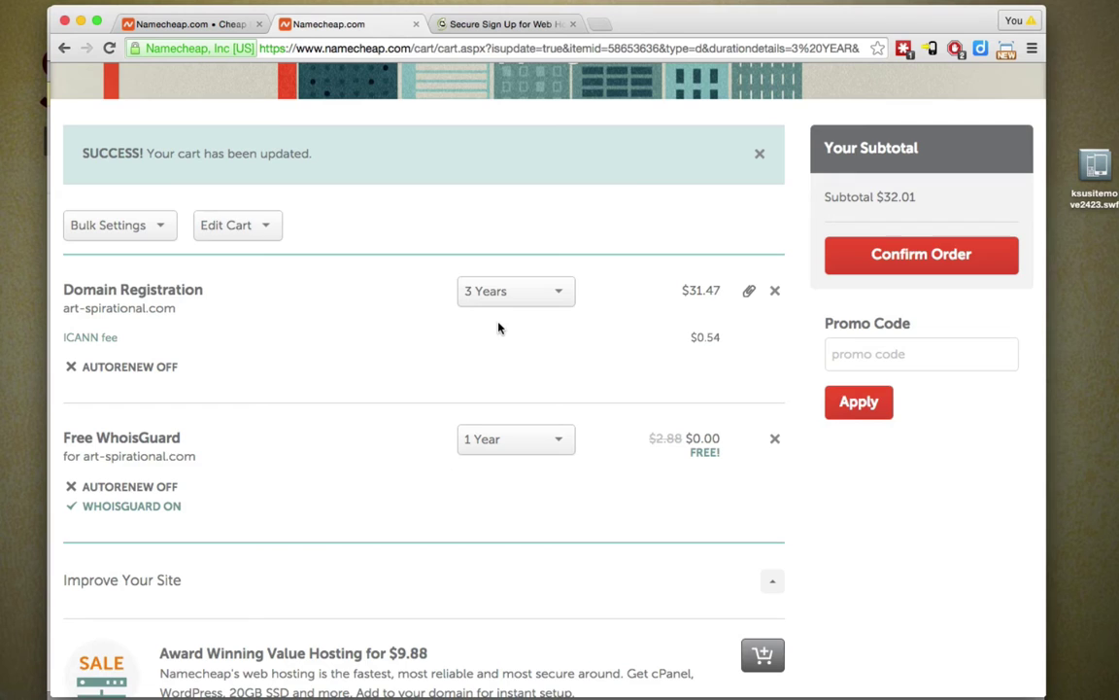
scroll(499, 329, "down", 5)
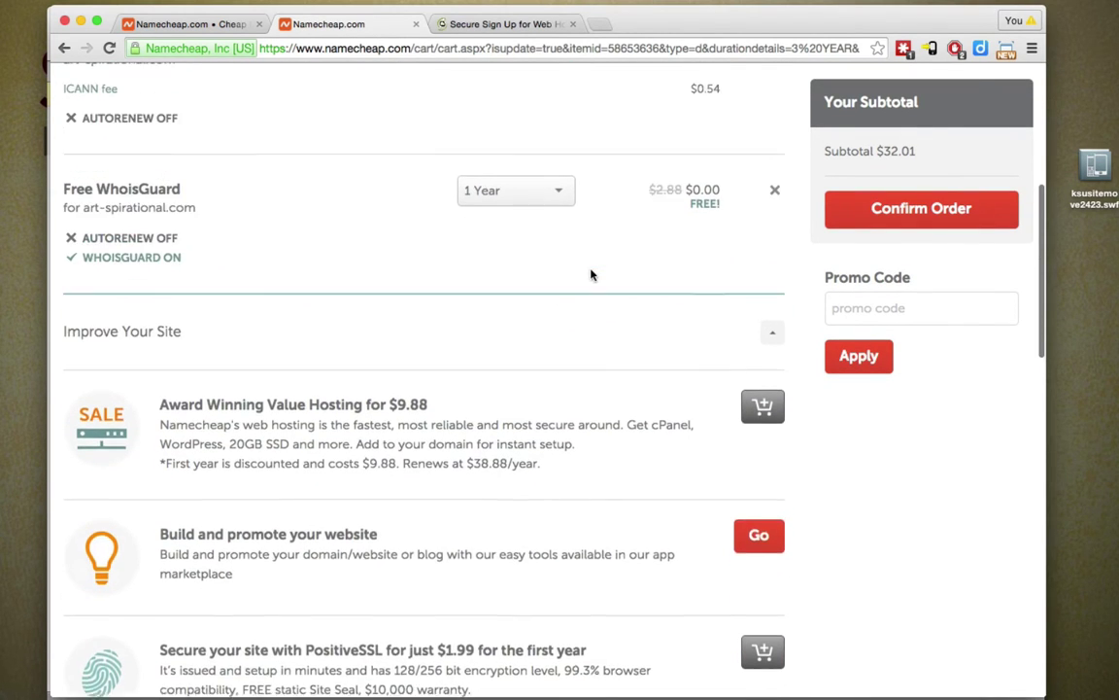
scroll(590, 275, "down", 5)
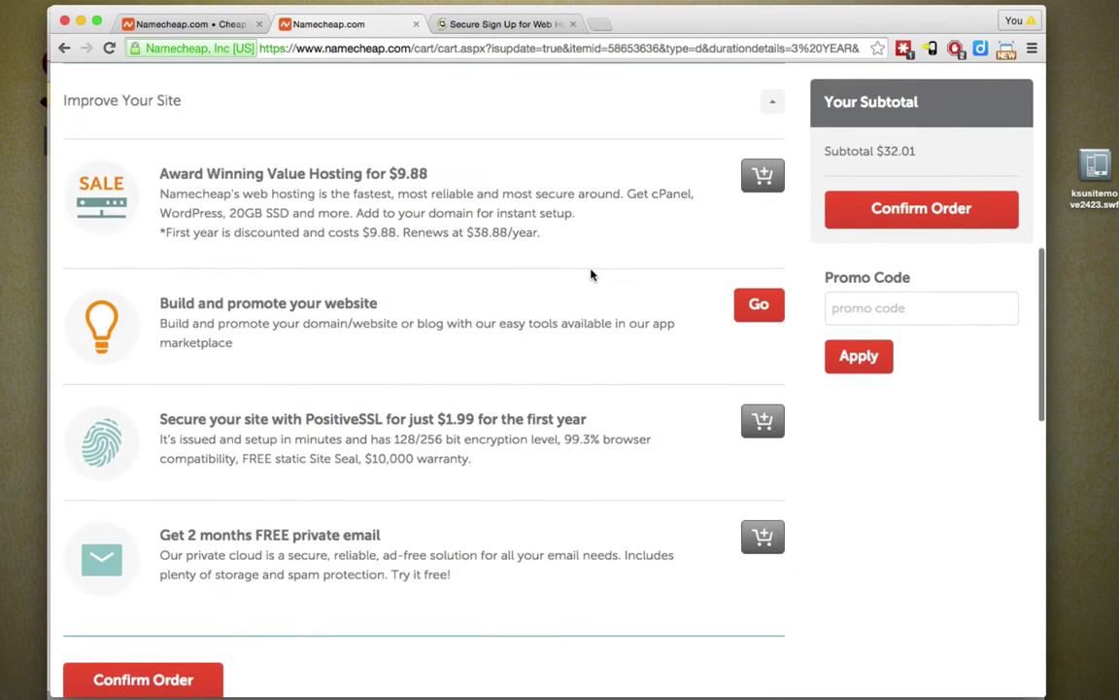
scroll(590, 275, "down", 5)
left_click(146, 206)
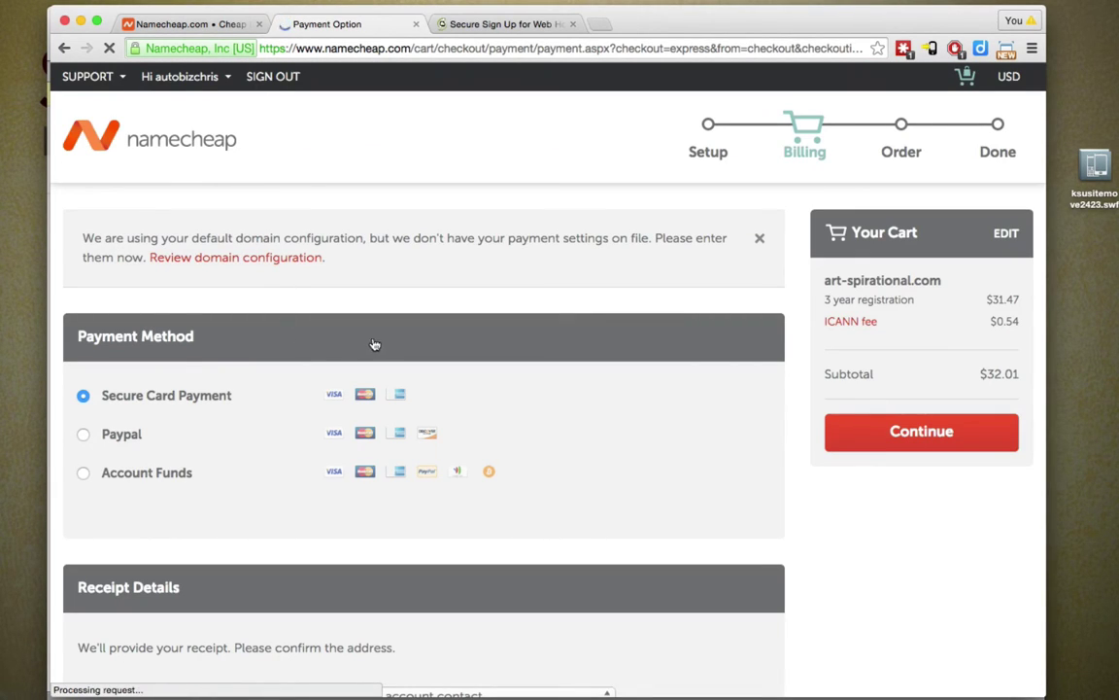
scroll(448, 355, "down", 5)
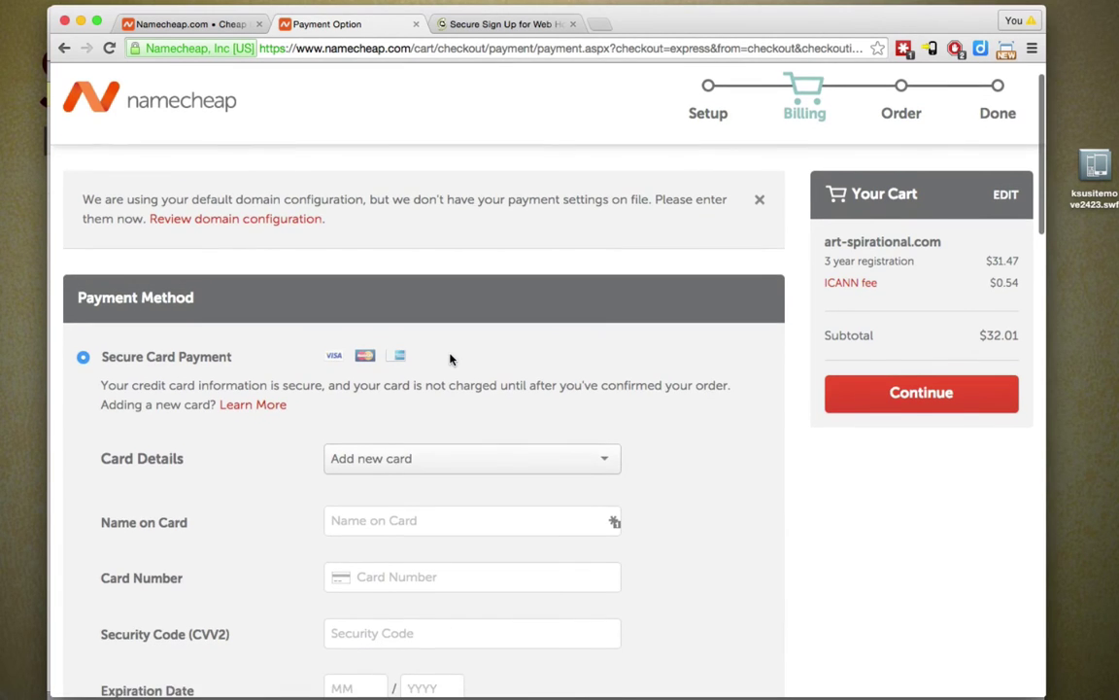
scroll(515, 367, "down", 3)
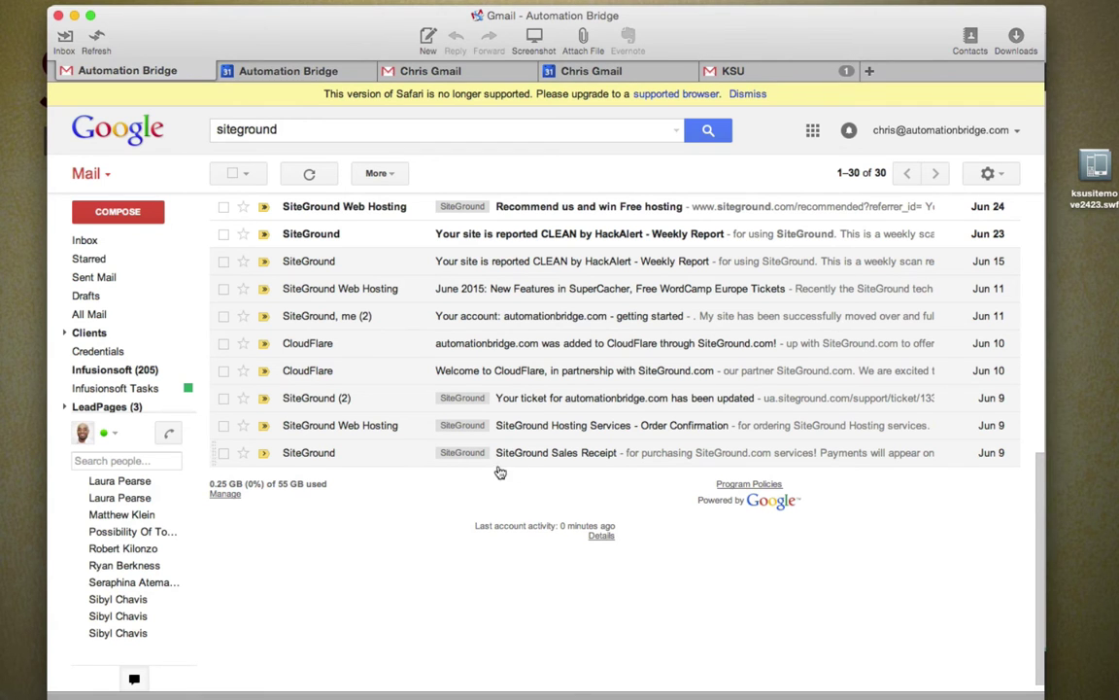
In Gmail, open the SiteGround Hosting Services order confirmation message and read through its account instructions
left_click(651, 433)
scroll(648, 433, "down", 3)
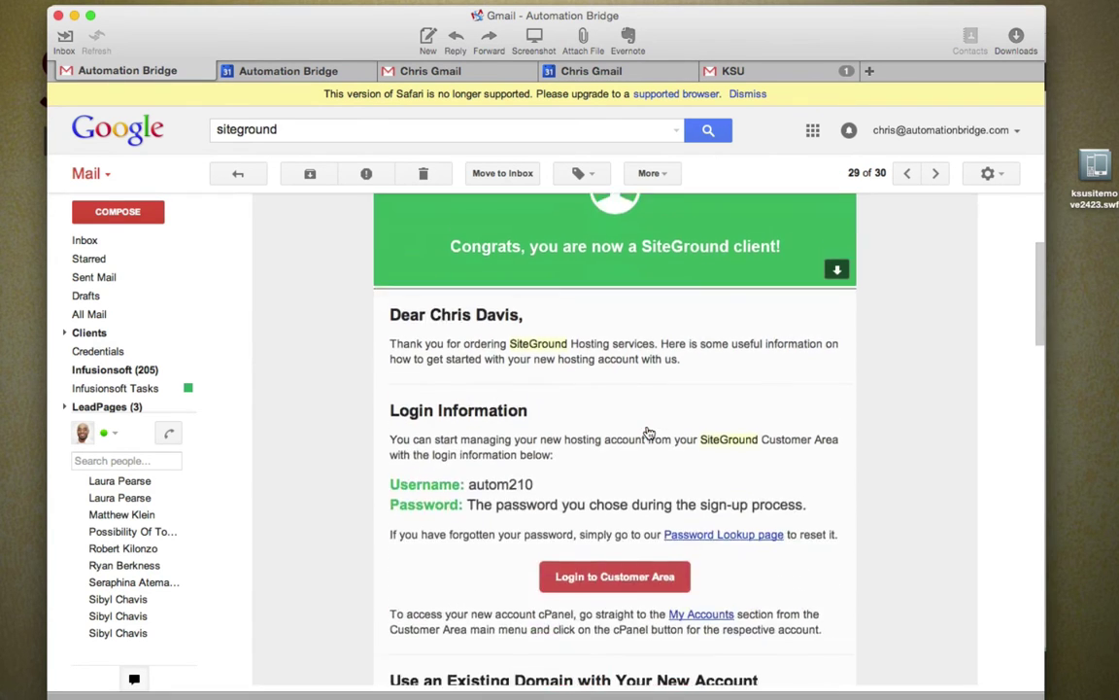
scroll(649, 432, "down", 5)
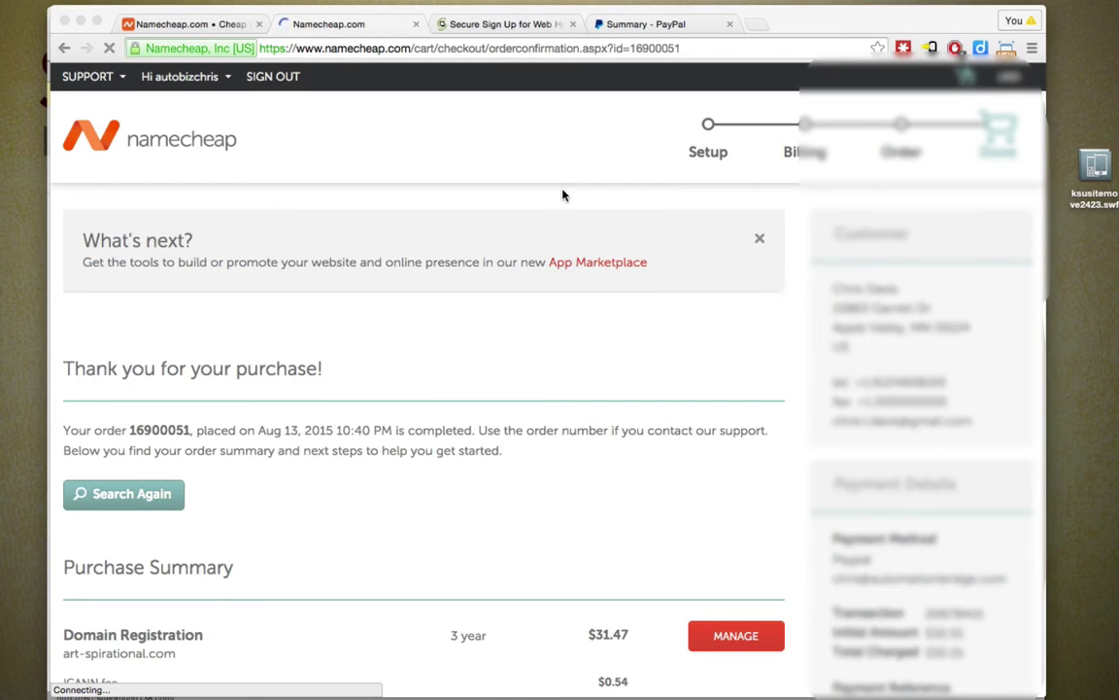
Review the purchase summary on Namecheap's order confirmation page for art-spirational.com
scroll(561, 195, "down", 2)
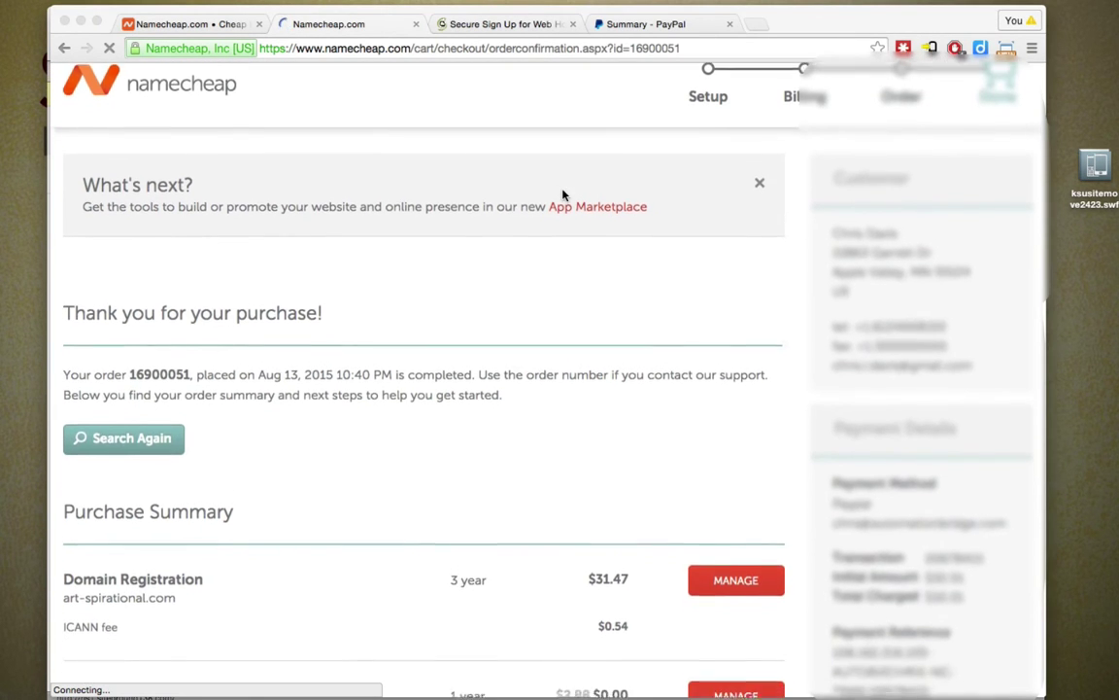
scroll(562, 194, "down", 3)
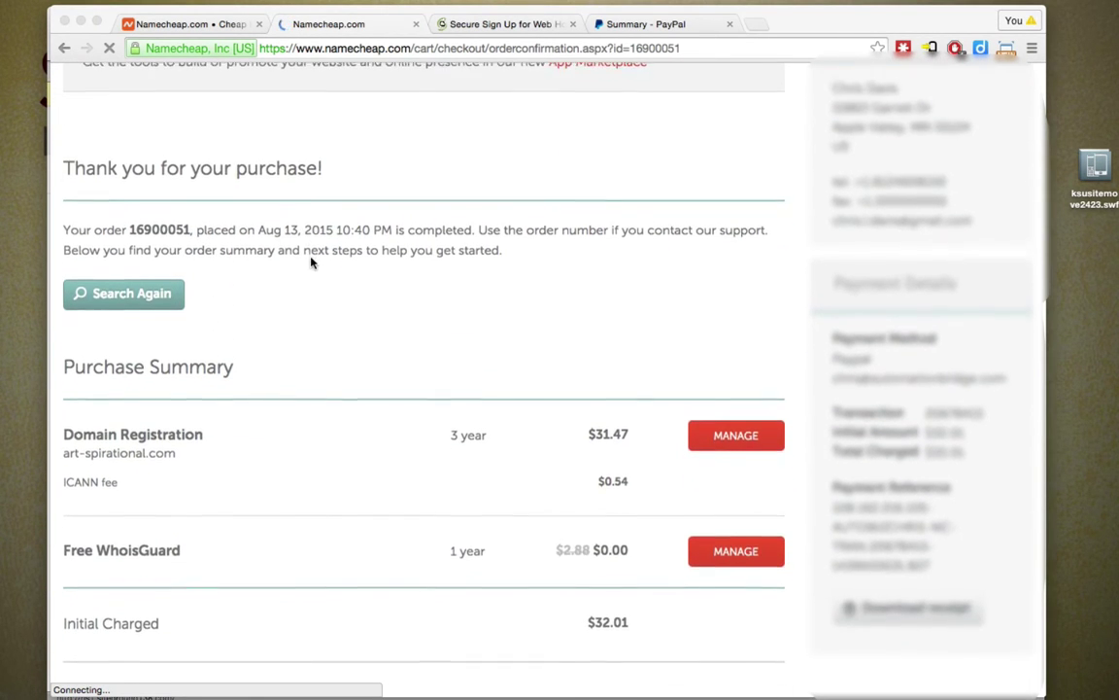
scroll(310, 260, "down", 1)
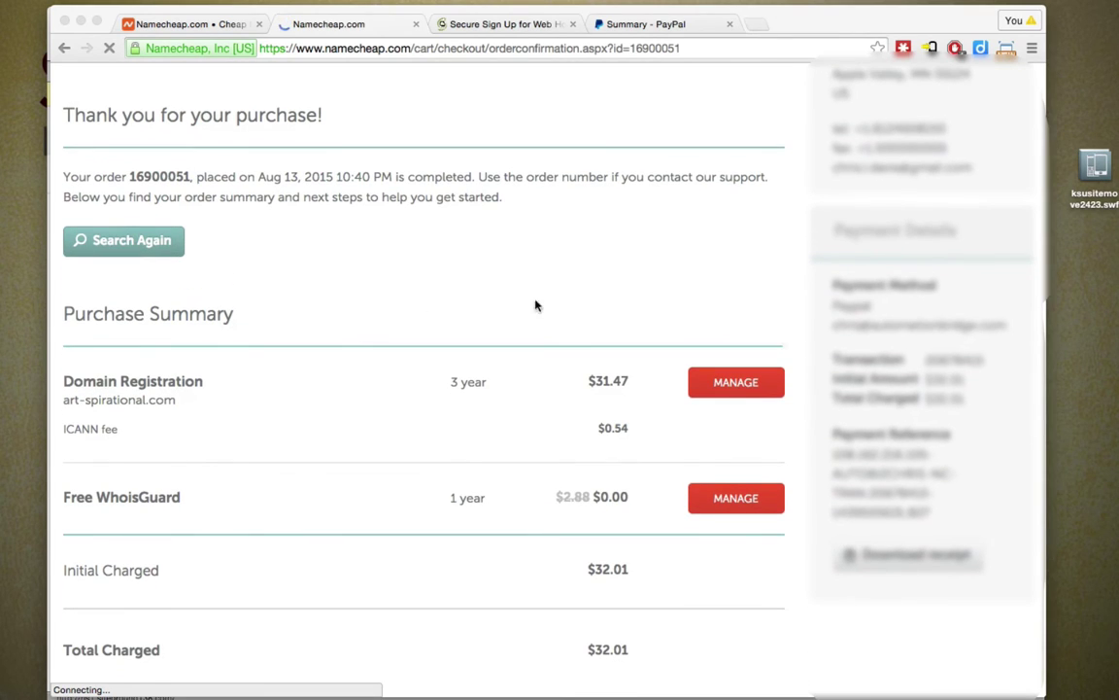
Open the management page for art-spirational.com and bring up its custom name server settings for transferring DNS to a webhost
left_click(380, 354)
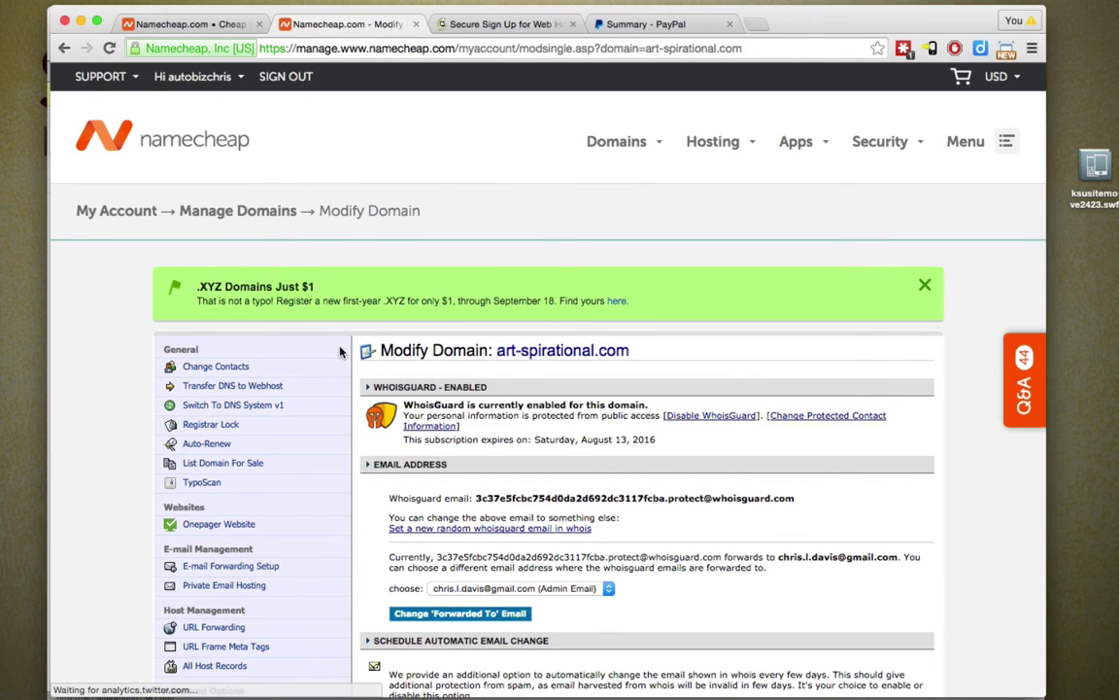
scroll(340, 351, "down", 2)
left_click(233, 335)
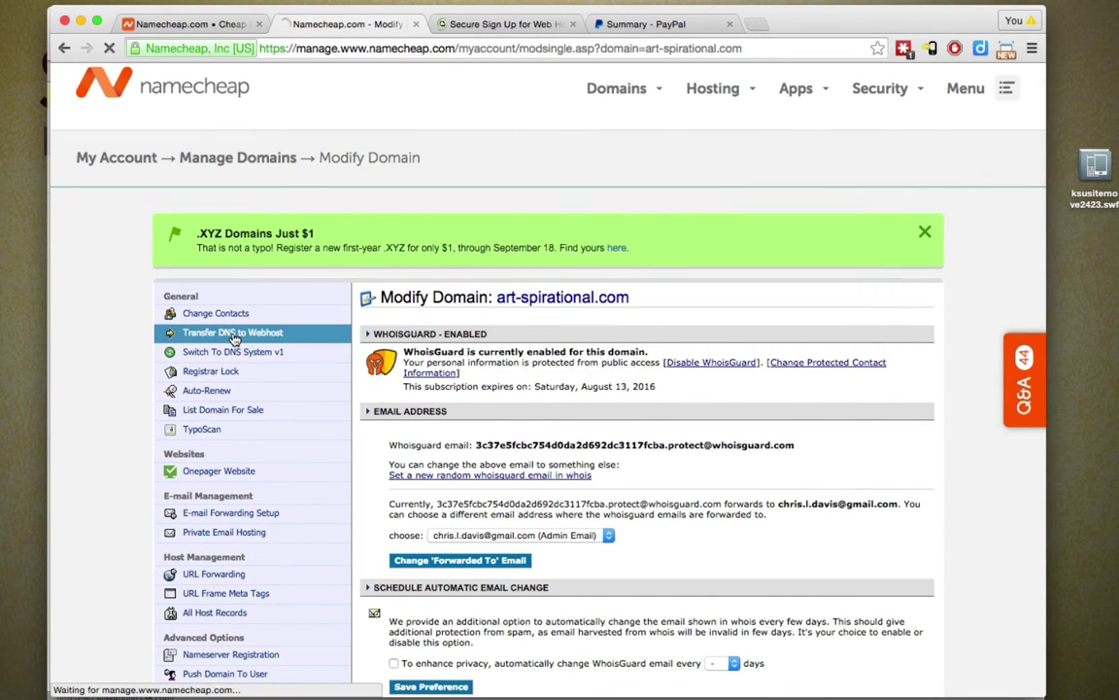
scroll(454, 547, "down", 3)
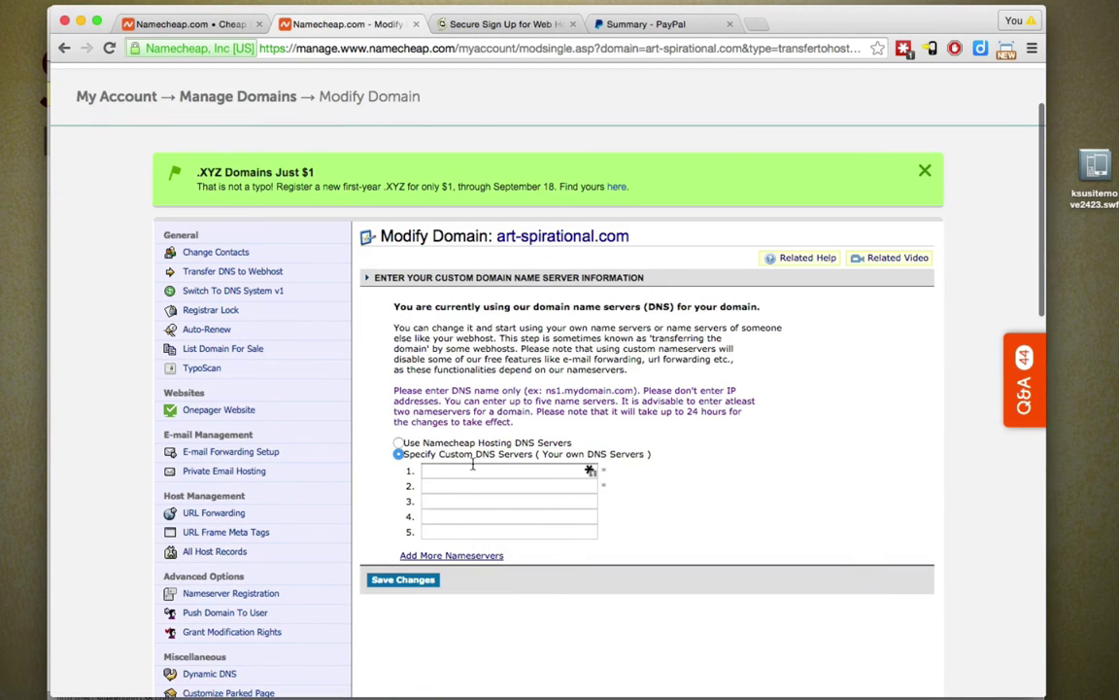
Copy the NS1 address from the SiteGround email in Gmail and enter ns1.siteground138.com as the first custom DNS server on Namecheap
key("super+Tab")
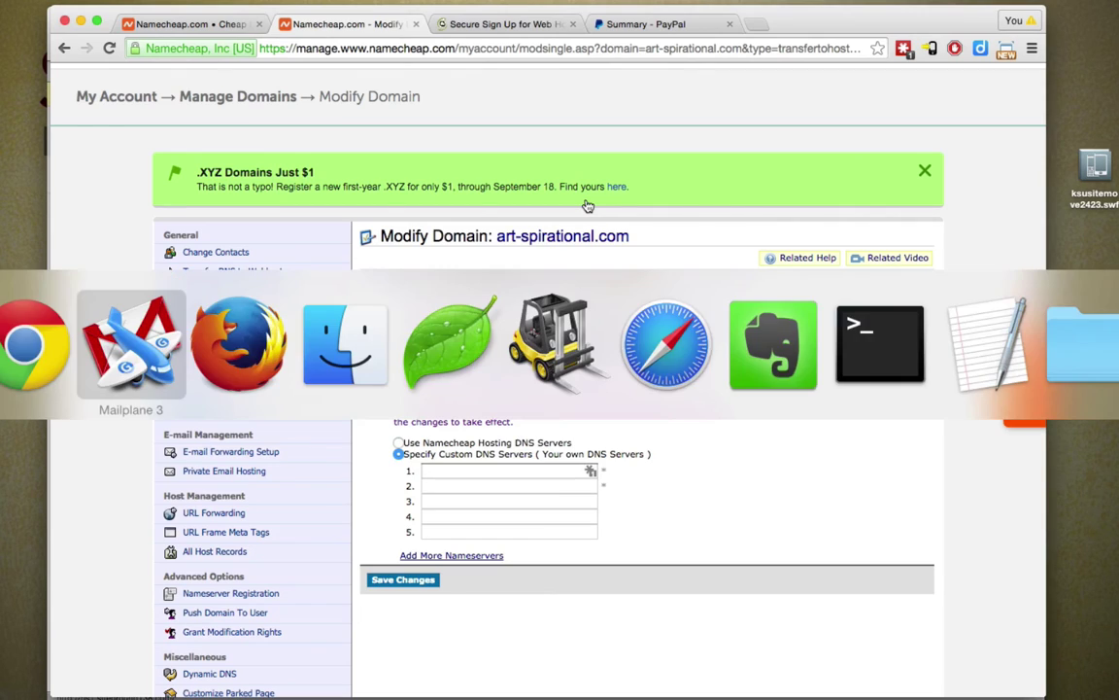
left_click_drag(577, 458, 429, 458)
key("super+c")
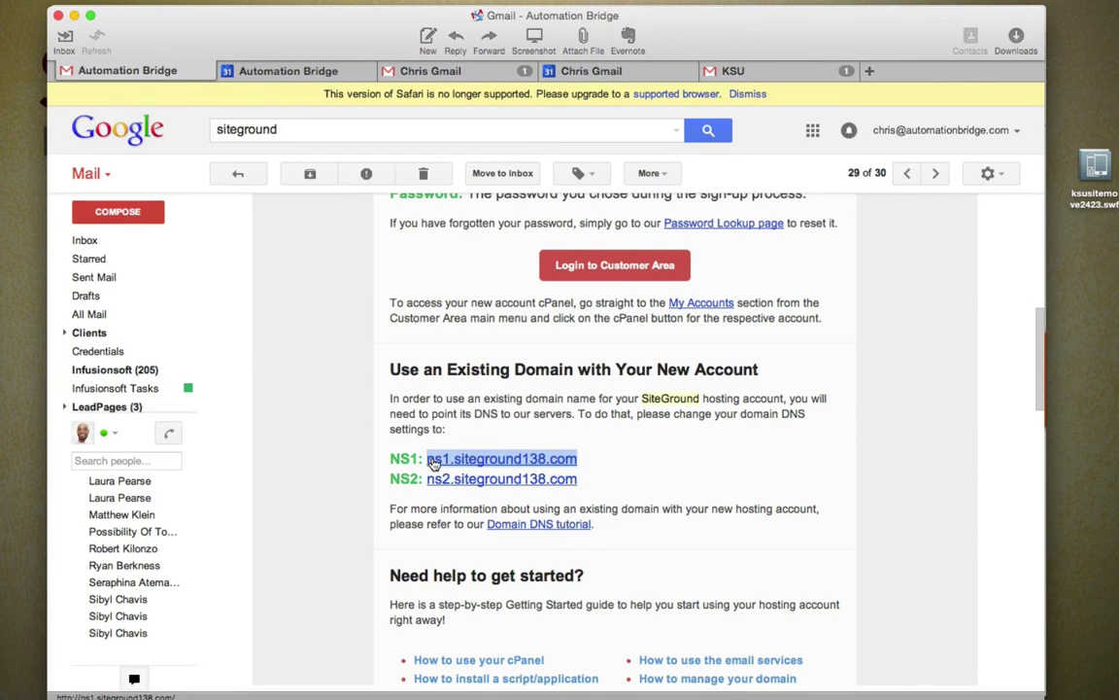
key("super+Tab")
left_click(466, 470)
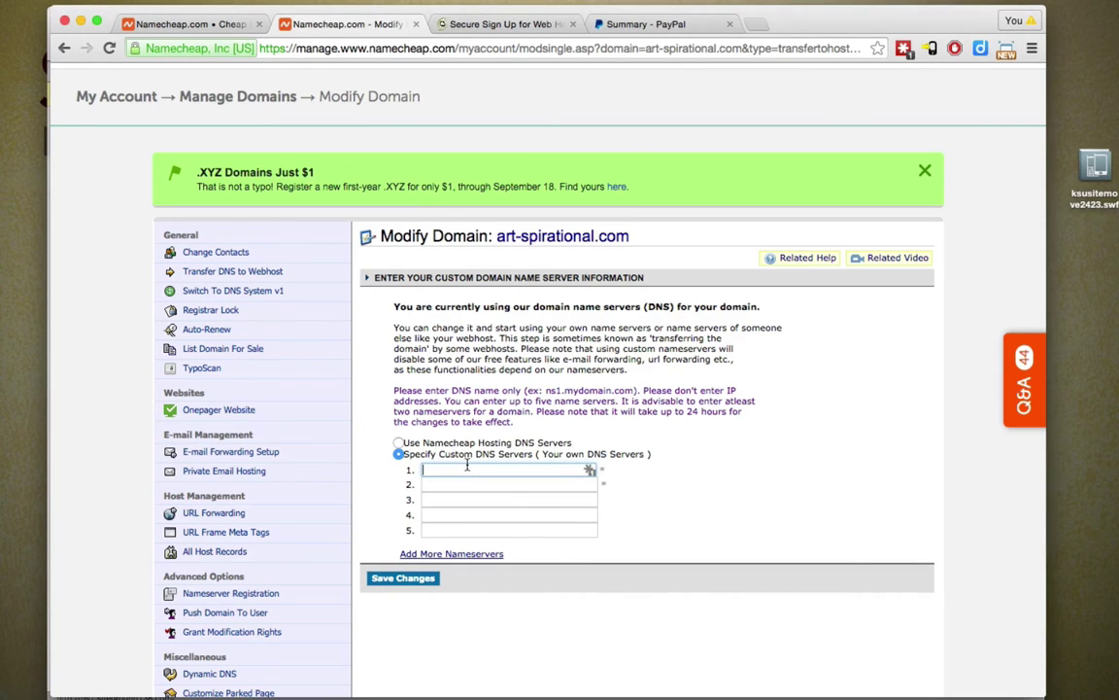
key("super+v")
Copy the NS2 address from the SiteGround email, enter ns2.siteground138.com as Namecheap's second custom DNS server, and save the changes
key("super+Tab")
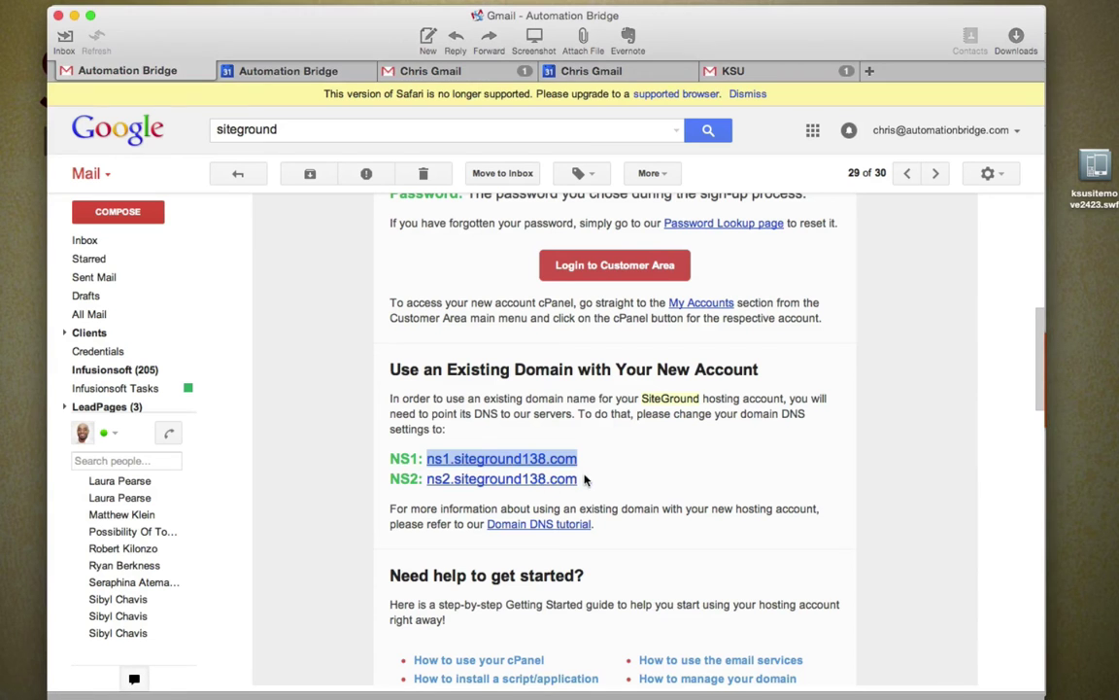
left_click_drag(579, 479, 427, 480)
key("super+c")
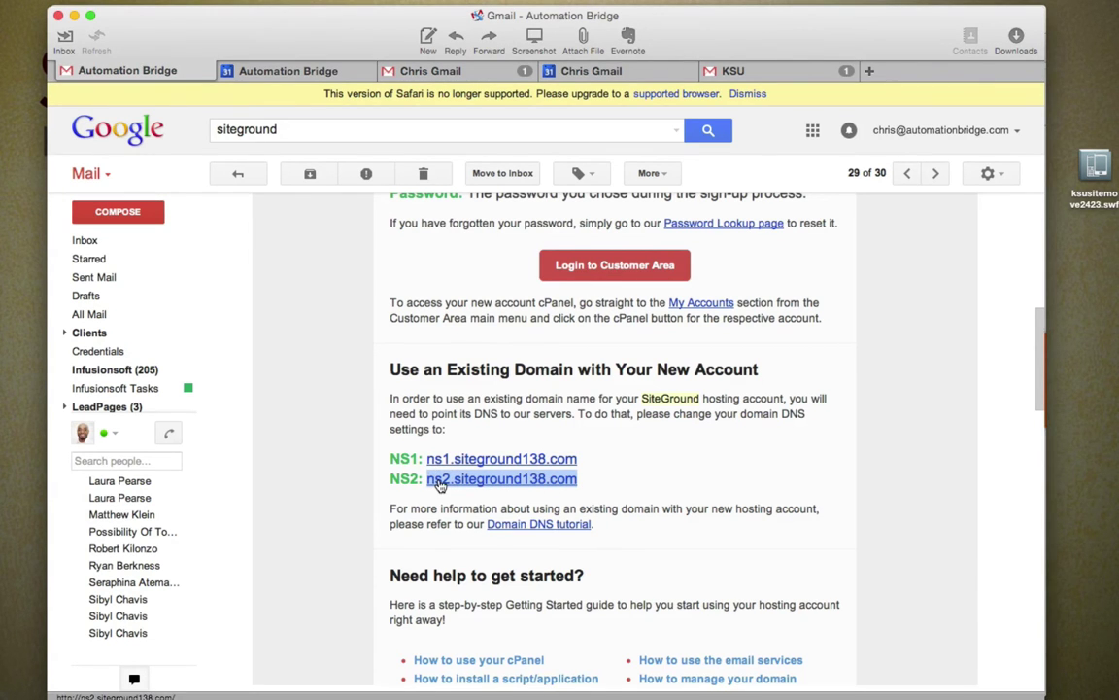
key("super+Tab")
left_click(449, 483)
key("super+v")
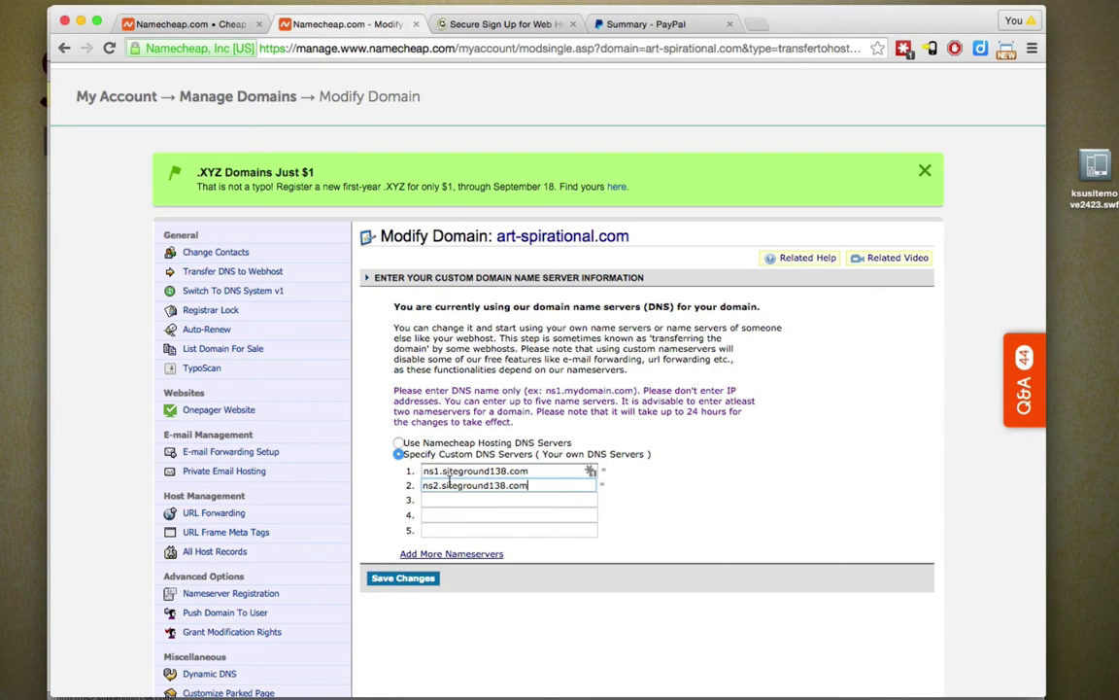
left_click(403, 580)
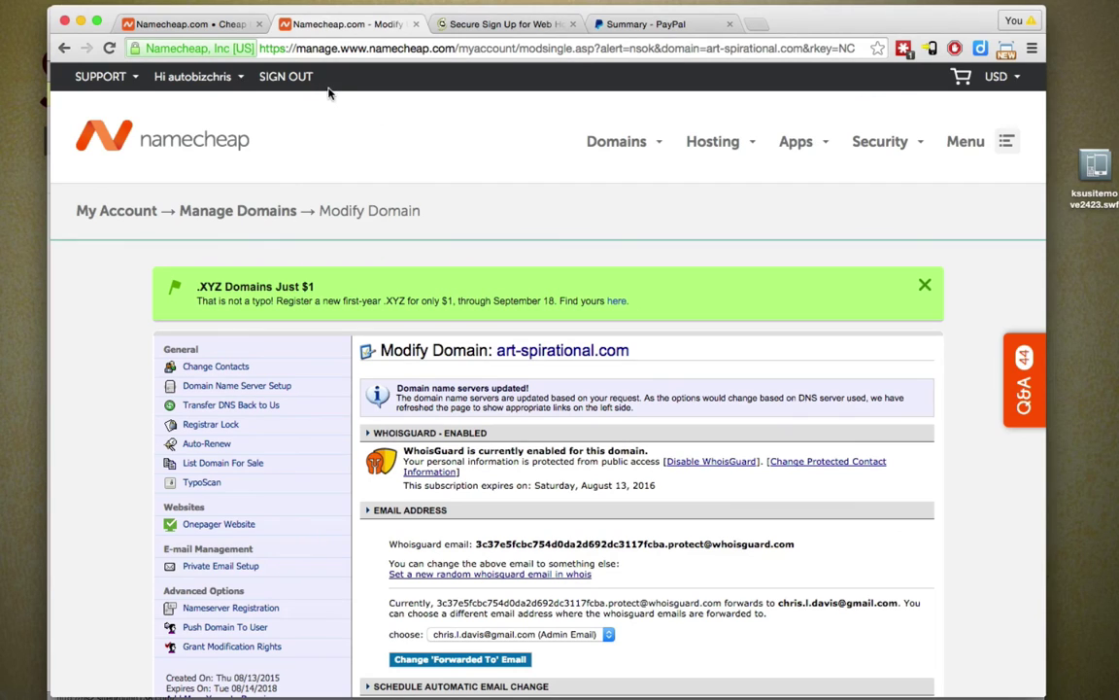
Switch to the SiteGround customer area, review the hosting account automationbridge.com, and open its cPanel
left_click(435, 23)
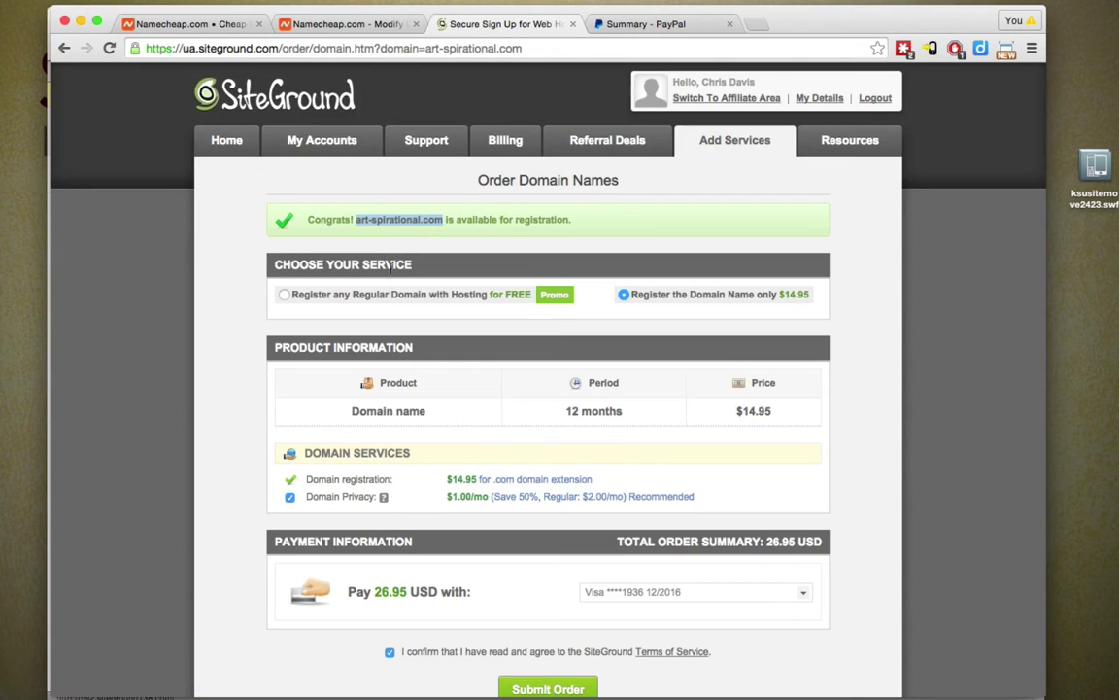
left_click(335, 140)
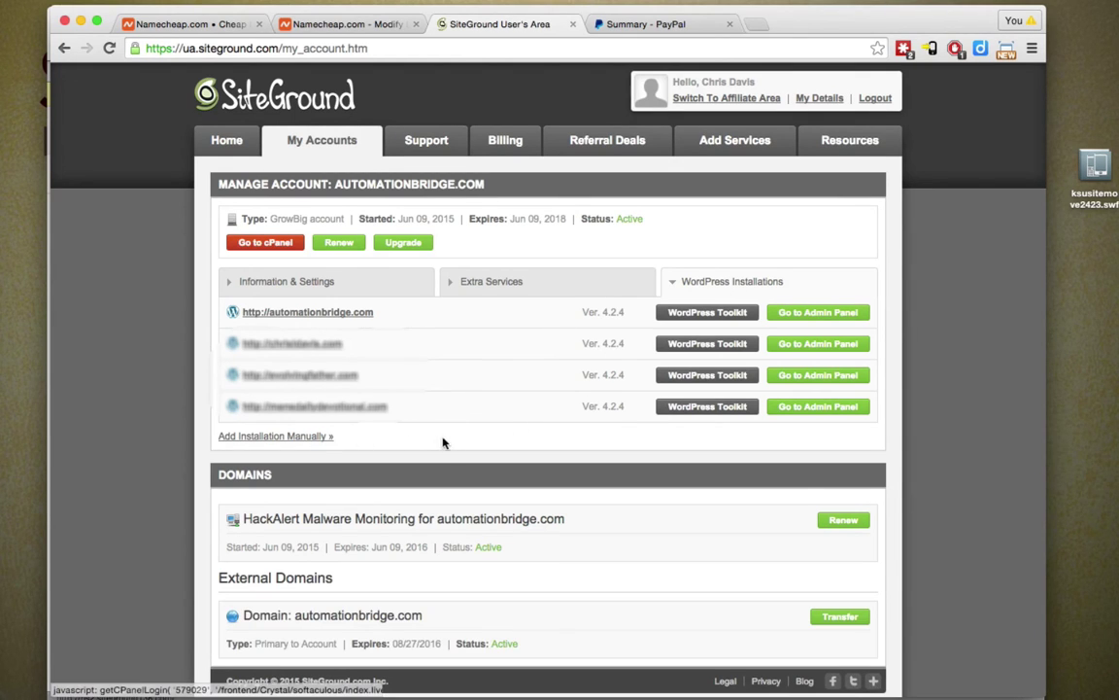
scroll(499, 469, "down", 1)
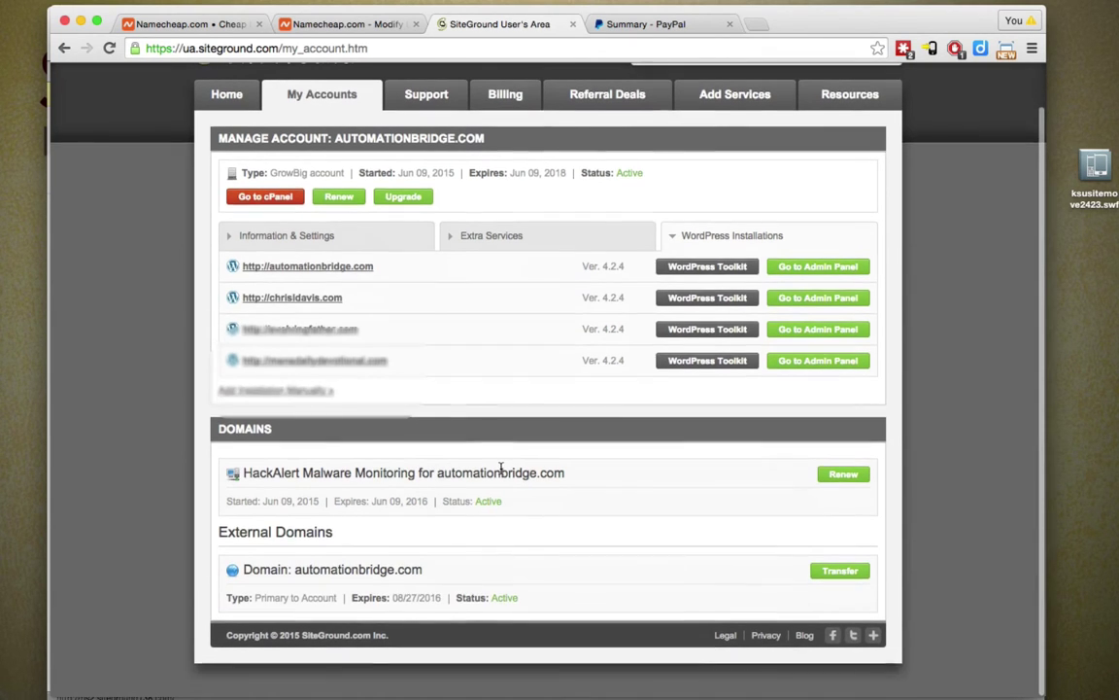
scroll(499, 469, "up", 1)
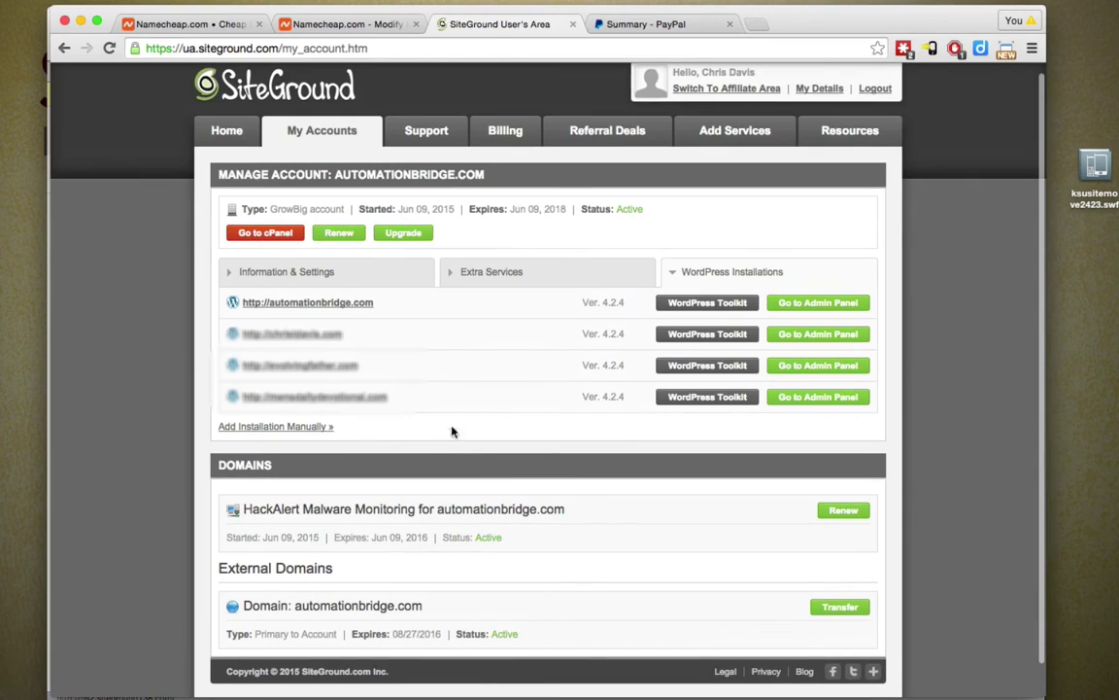
left_click(279, 237)
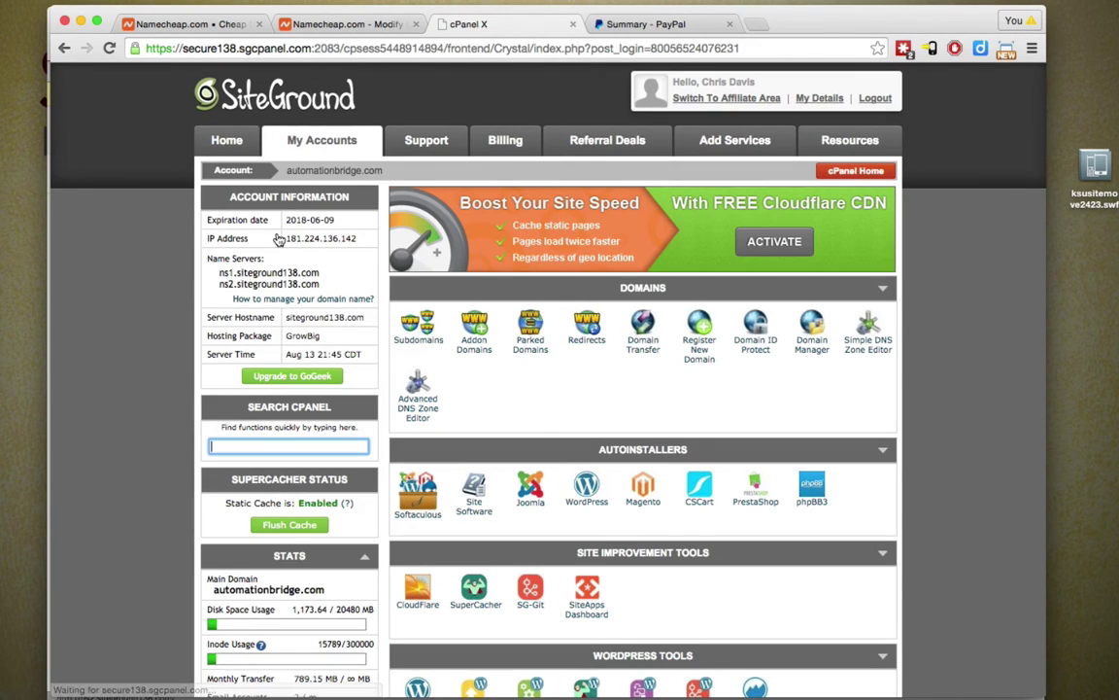
Create an addon domain for art-spirational.com with document root public_html/art-spirational.com, entering and confirming the password
left_click(476, 348)
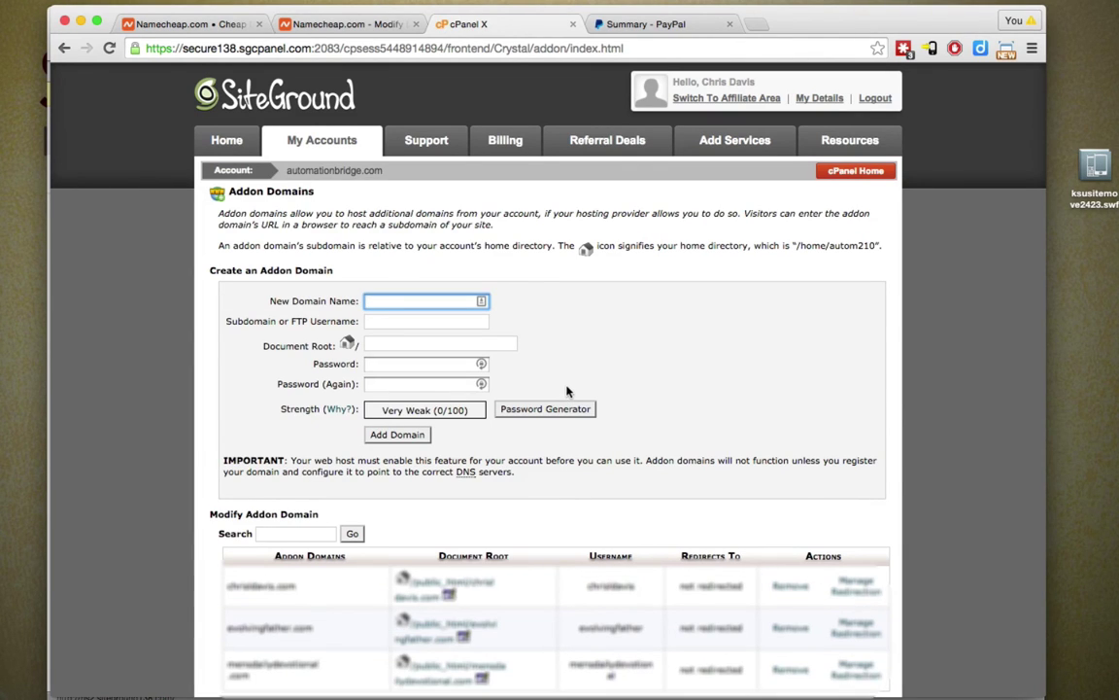
type("art-spirational.com")
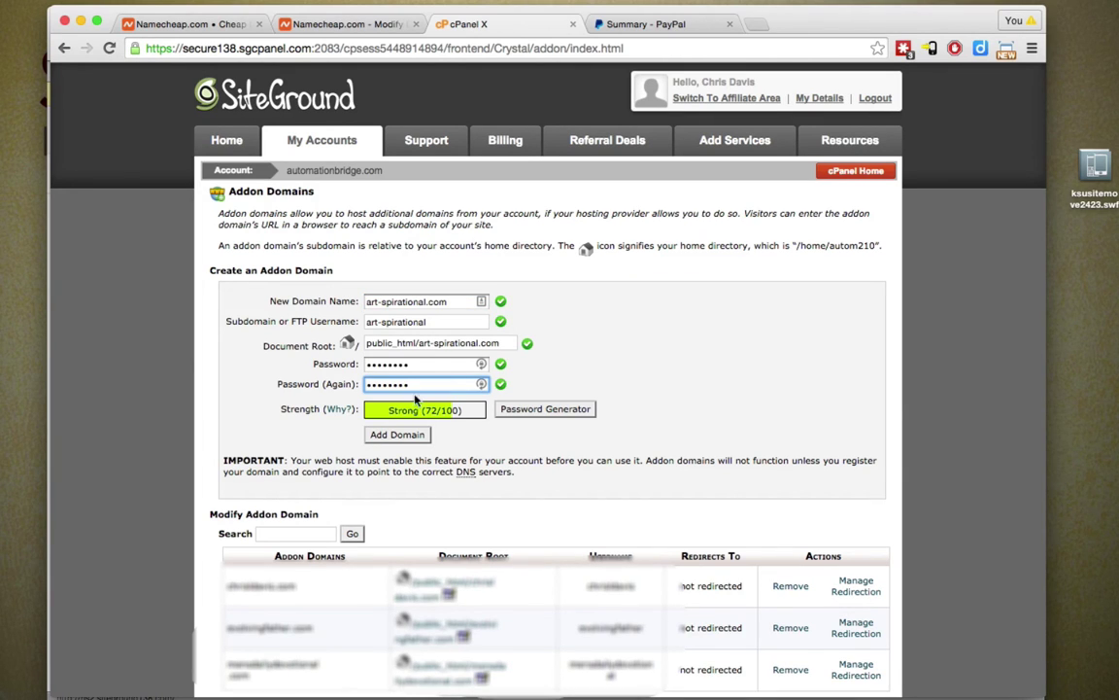
left_click(397, 435)
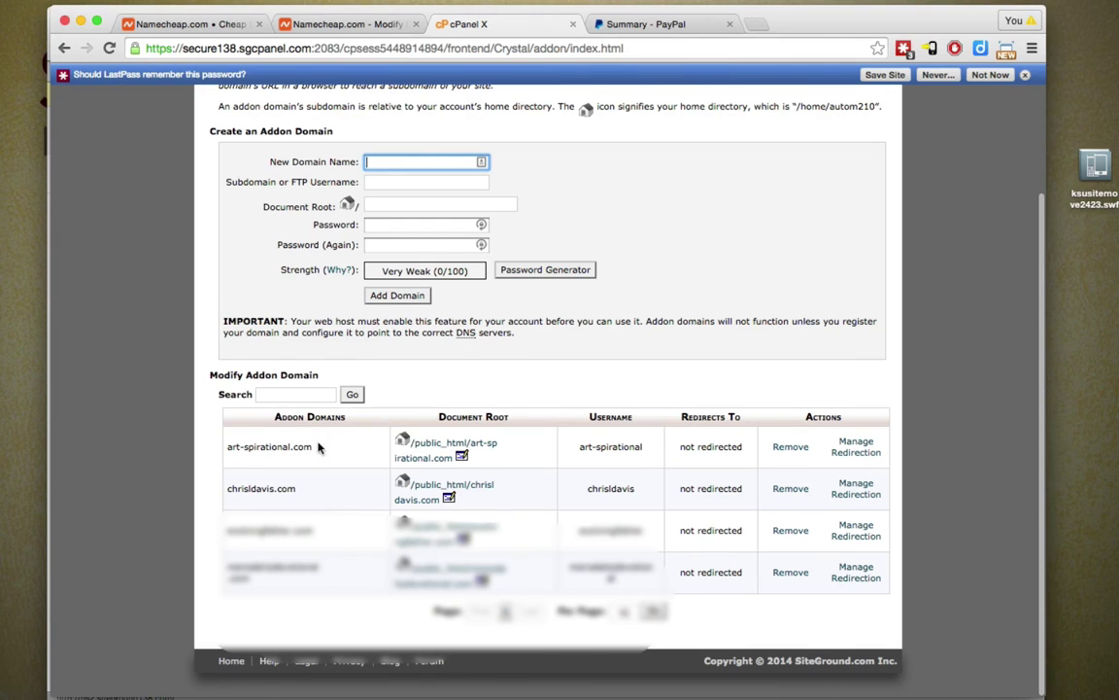
Return to the SiteGround accounts overview from the Addon Domains page
scroll(289, 403, "up", 3)
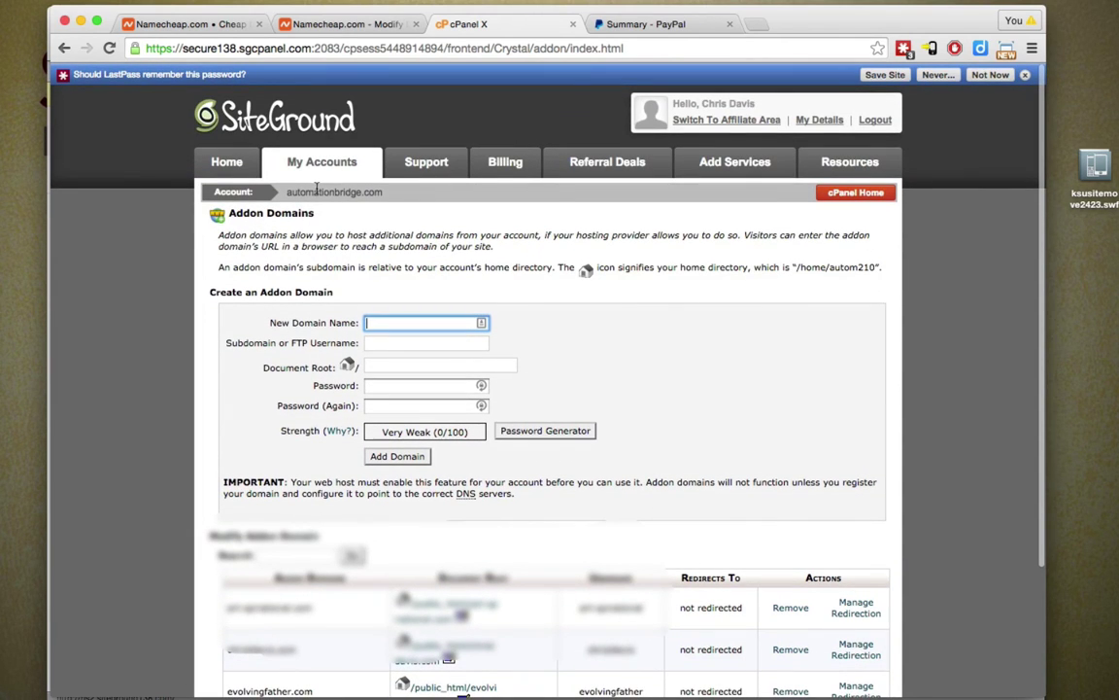
left_click(325, 171)
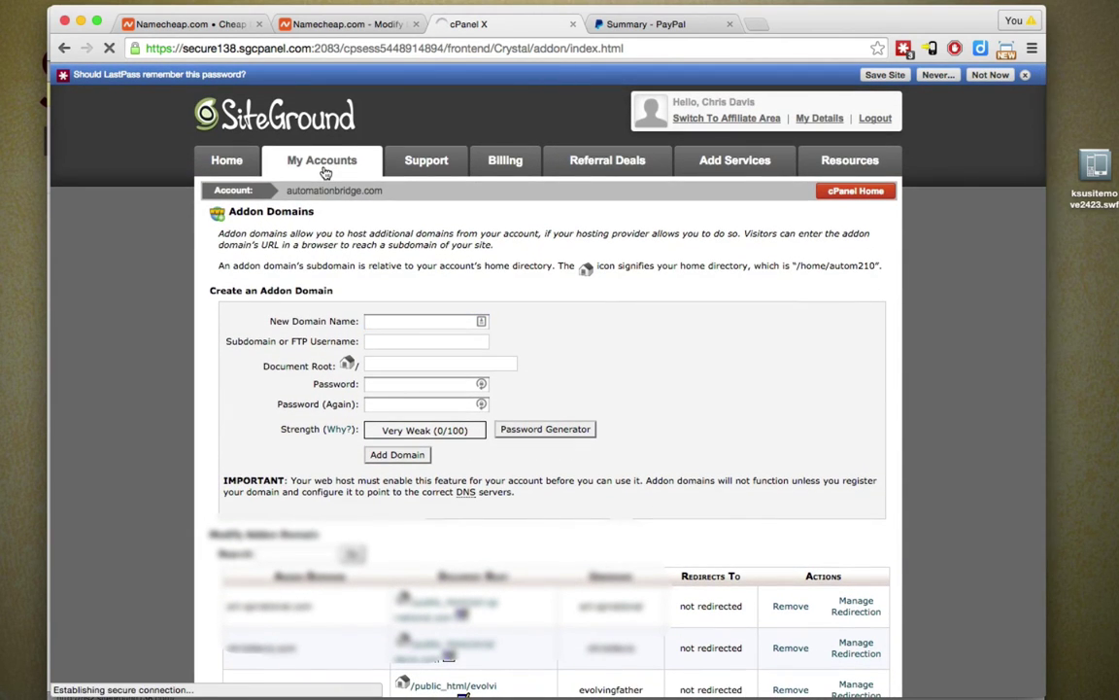